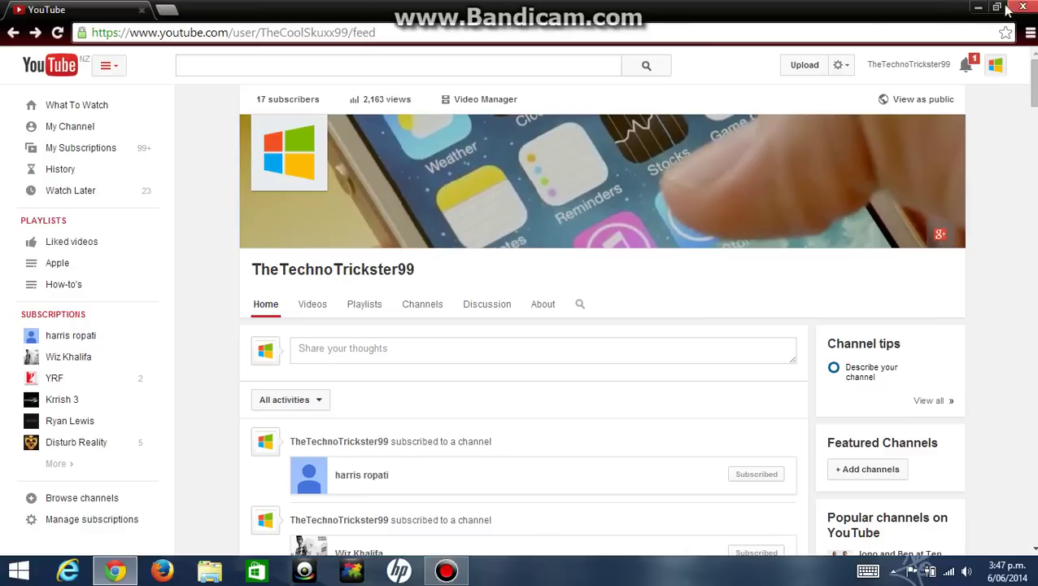
Minimize the Chrome window showing the YouTube channel page to reveal the desktop.
click(977, 10)
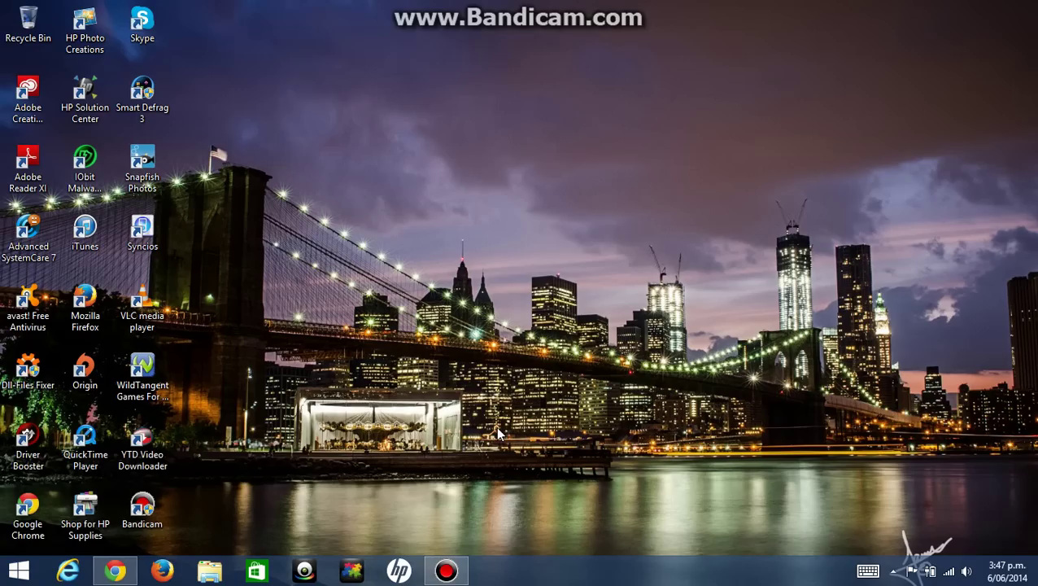
key(super)
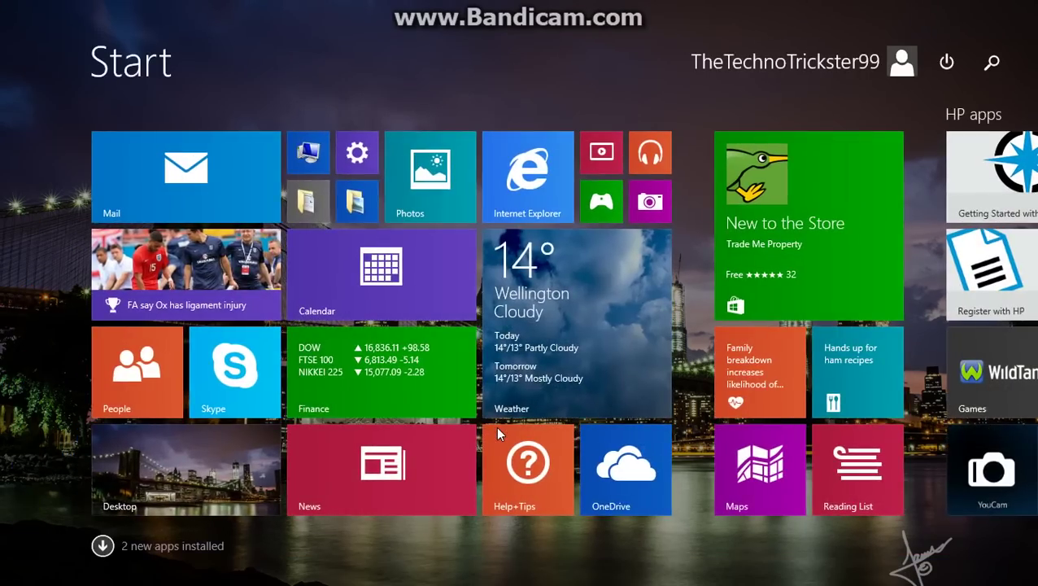
scroll(498, 433, down, 5)
scroll(498, 434, up, 5)
key(super)
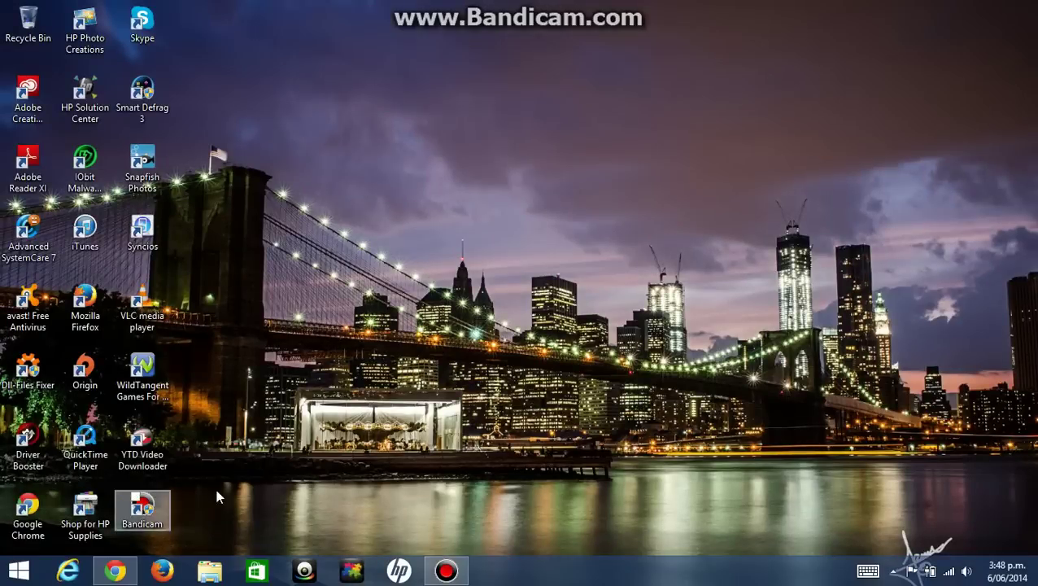
right_click(129, 568)
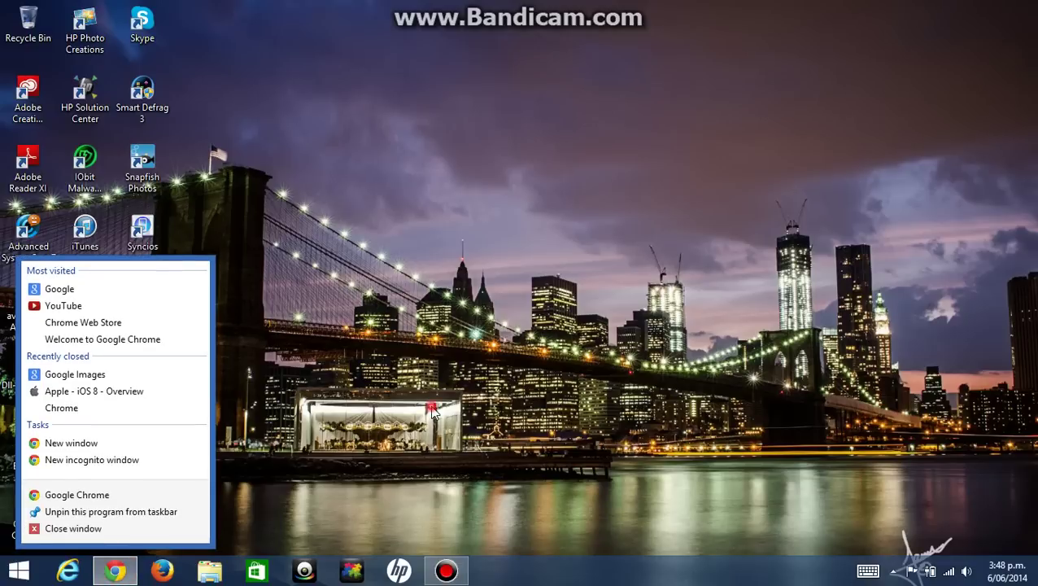
click(429, 411)
Restore Chrome and open the Google home page in a new tab.
click(126, 573)
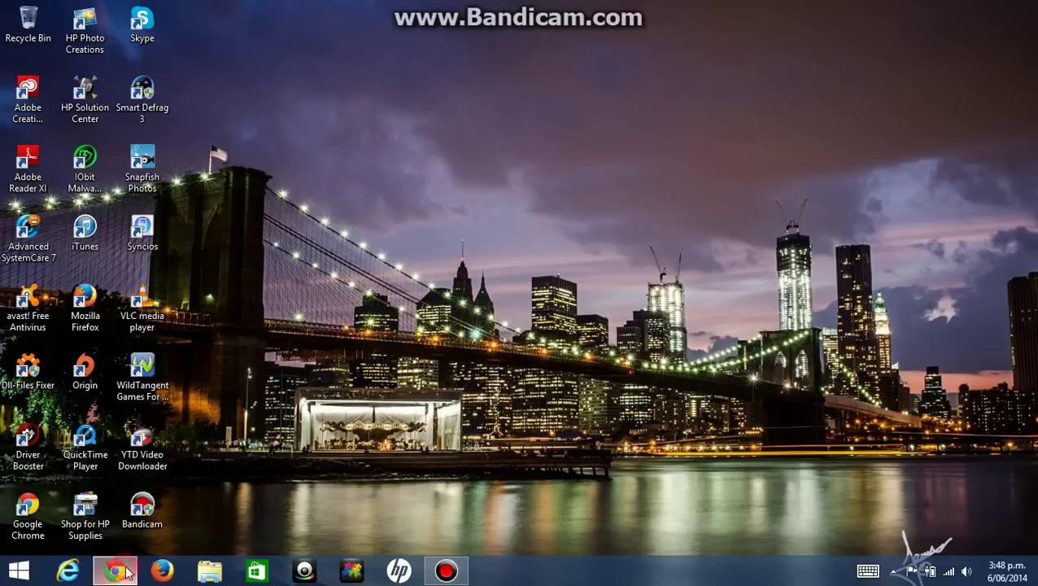
click(167, 9)
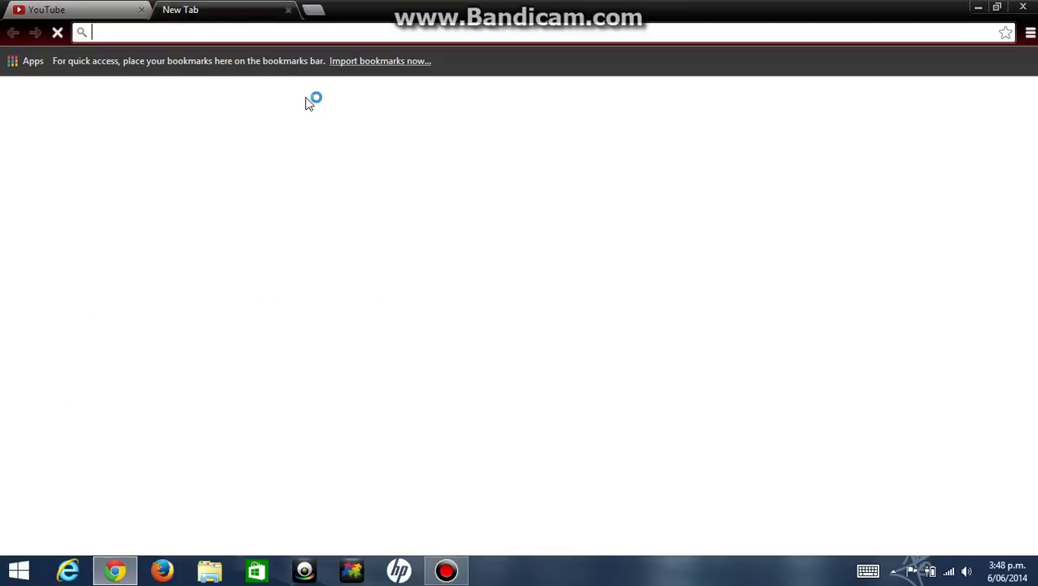
text(google.com)
key(Return)
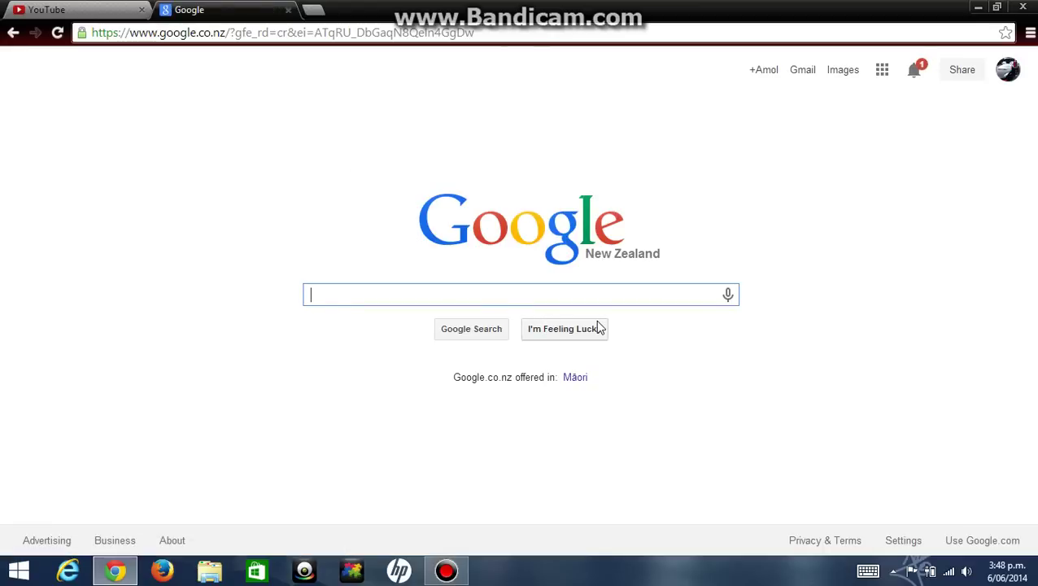
Search Google for 'start menu 8' using the suggestion list.
text(sta)
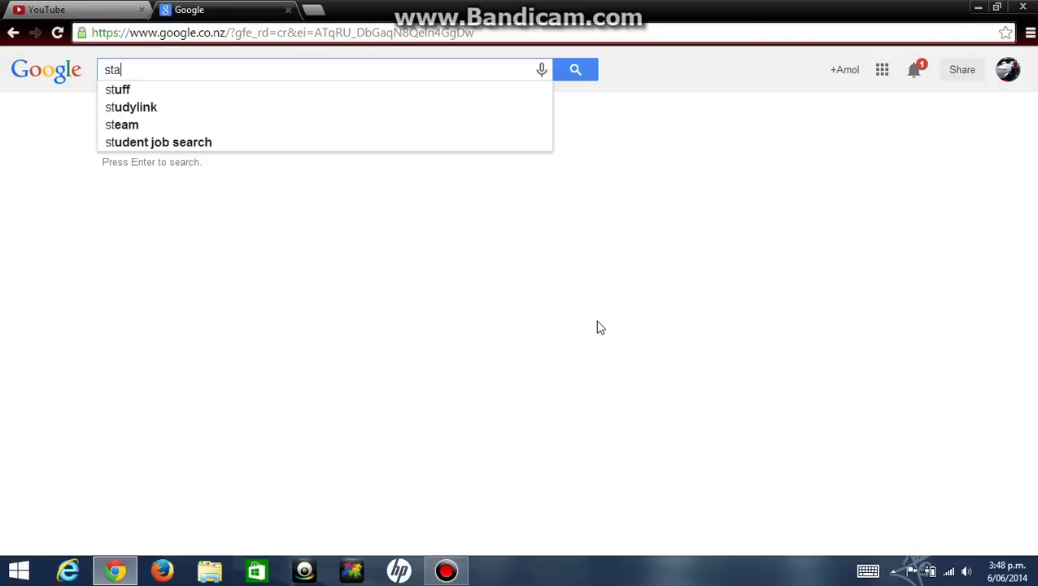
text(rt)
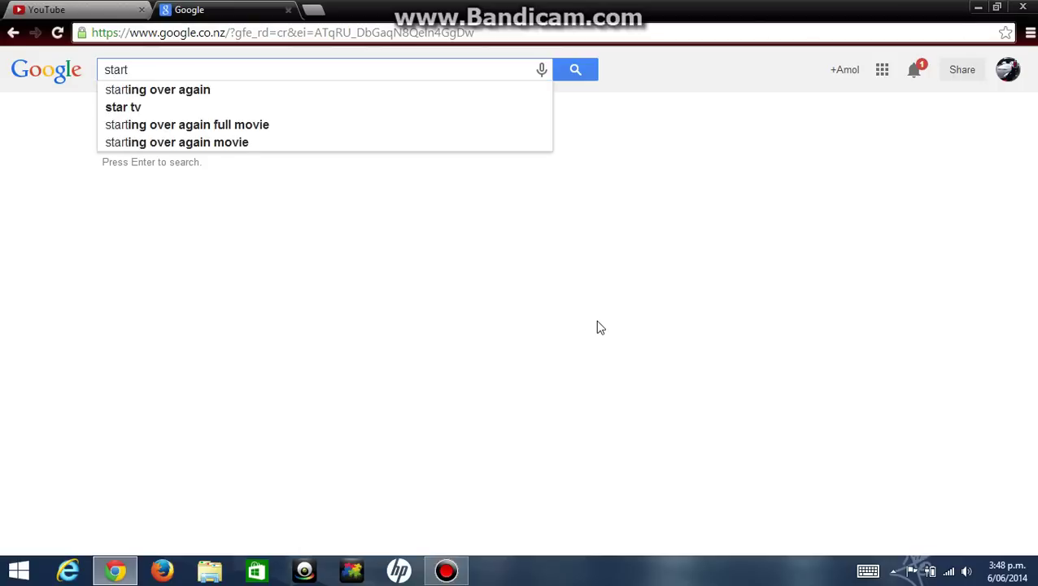
text( m)
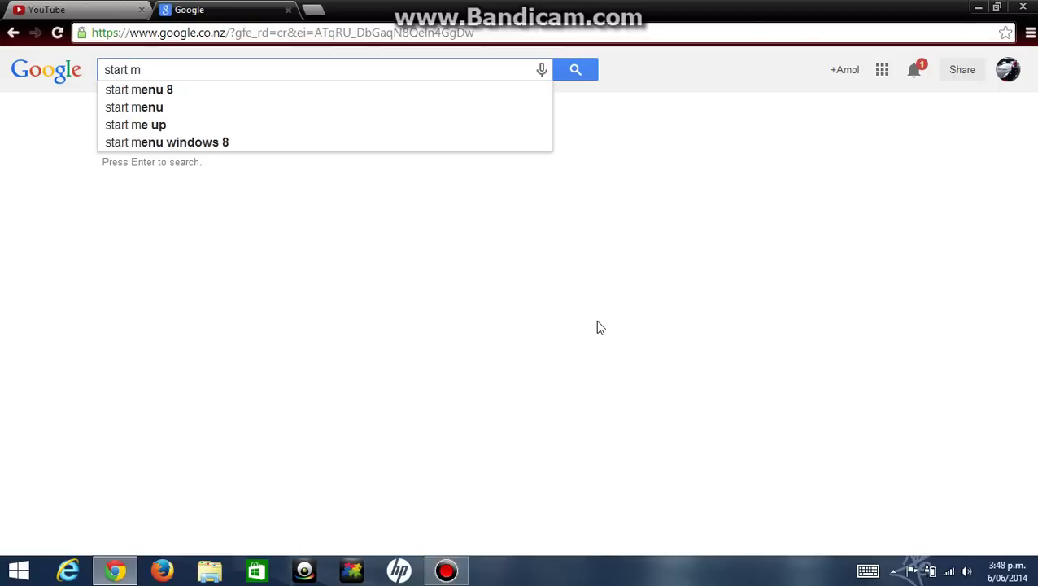
key(Down)
key(Return)
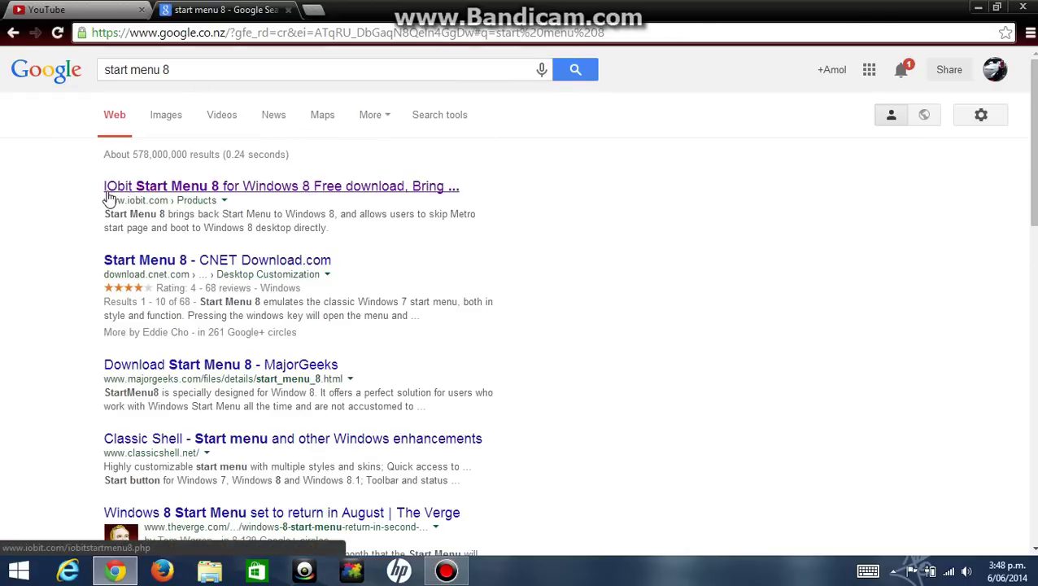
Open the IObit Start Menu 8 result and follow its Free Download to Download.com.
click(191, 192)
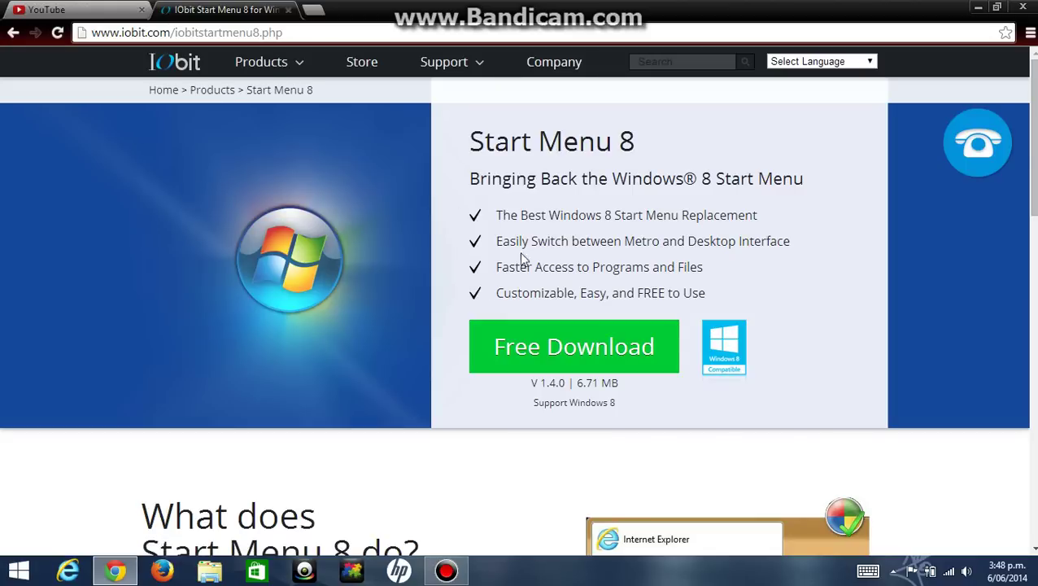
click(563, 350)
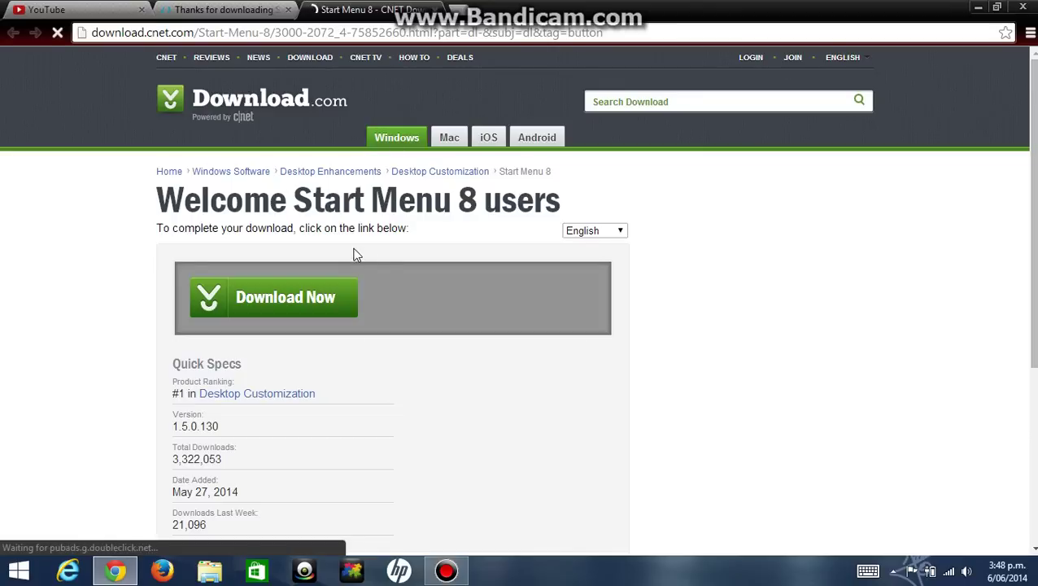
Download the 7.3 MB installer startmenu-setup (2).exe from Download.com.
click(274, 298)
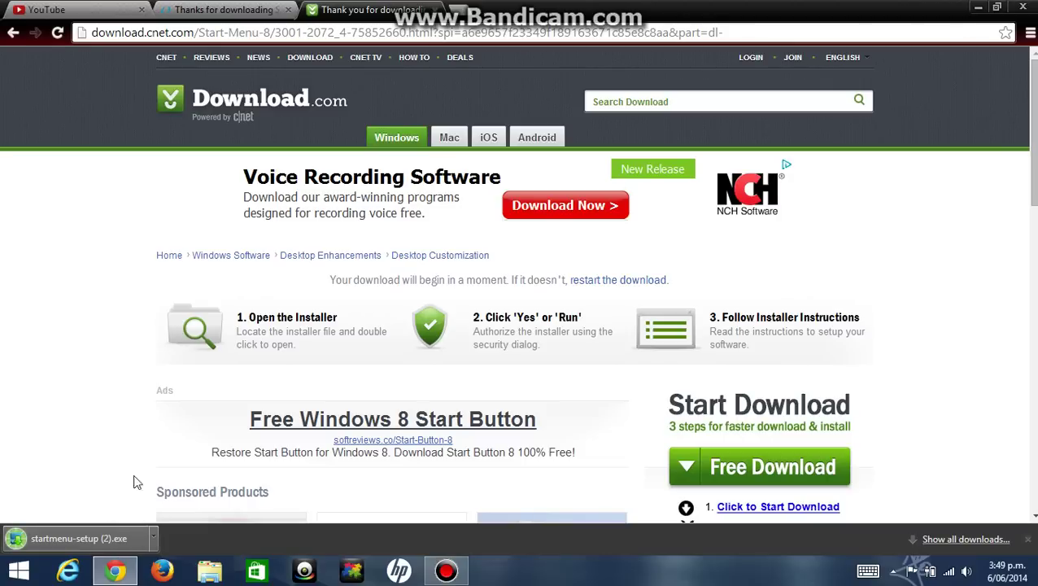
Run startmenu-setup (2).exe, accept the licence, install into the existing folder and finish.
click(91, 540)
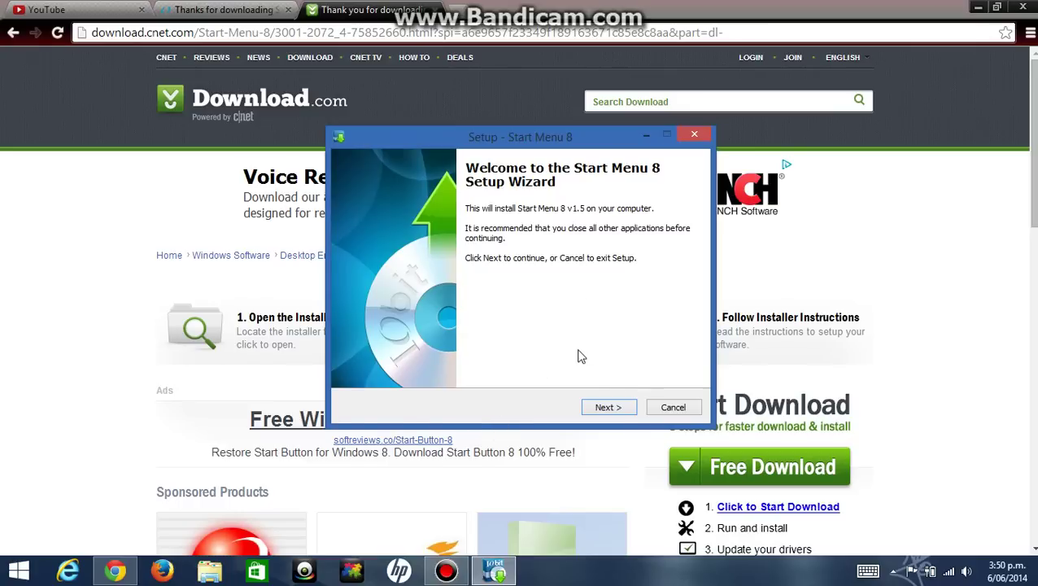
click(603, 408)
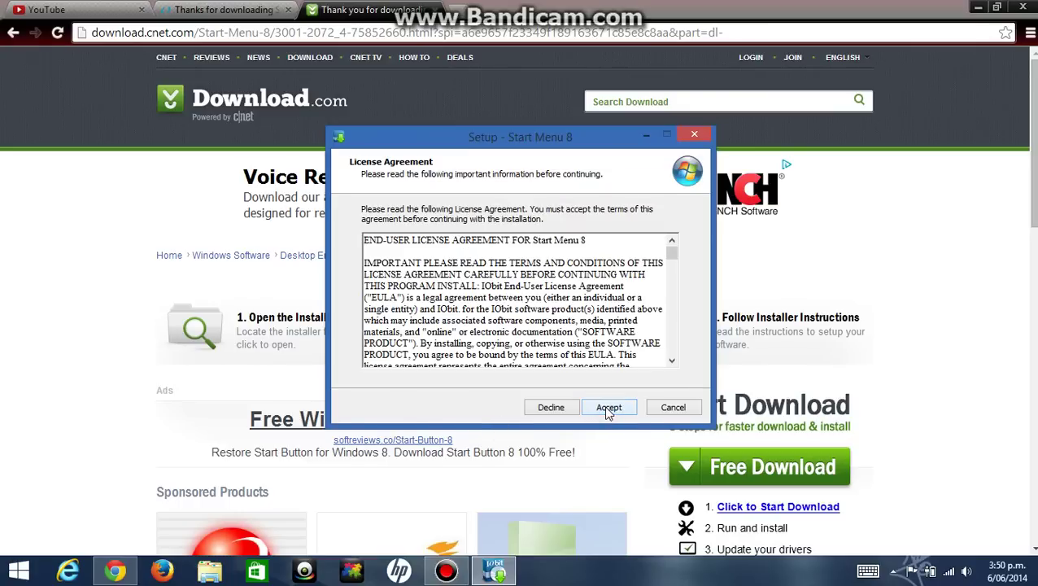
click(609, 407)
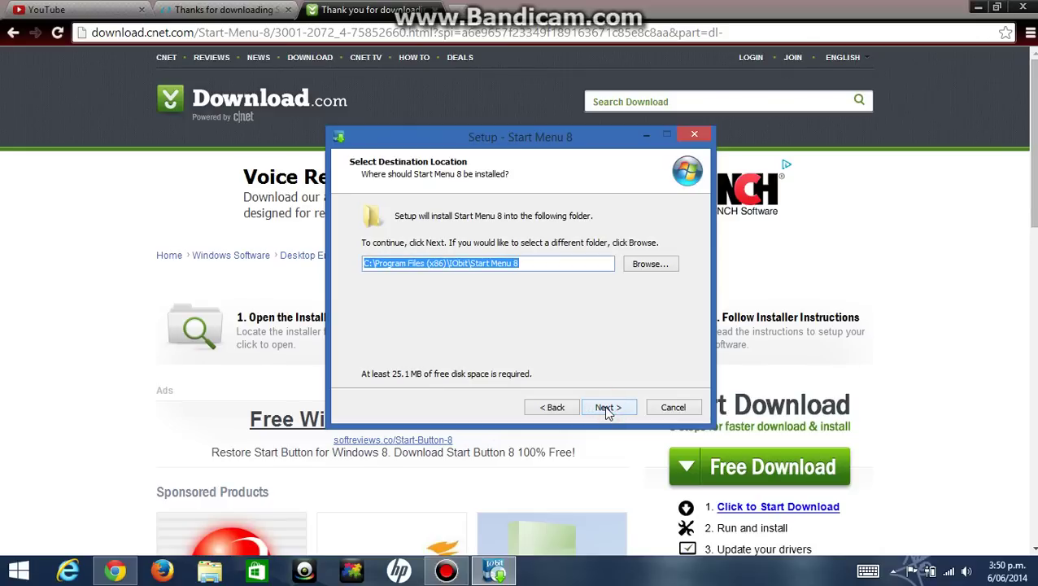
click(607, 409)
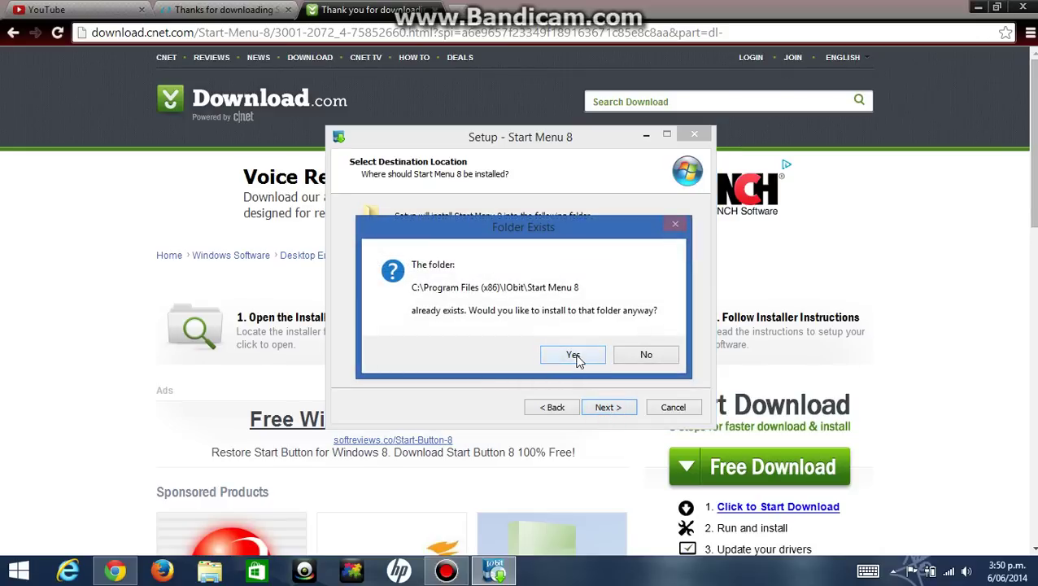
click(574, 356)
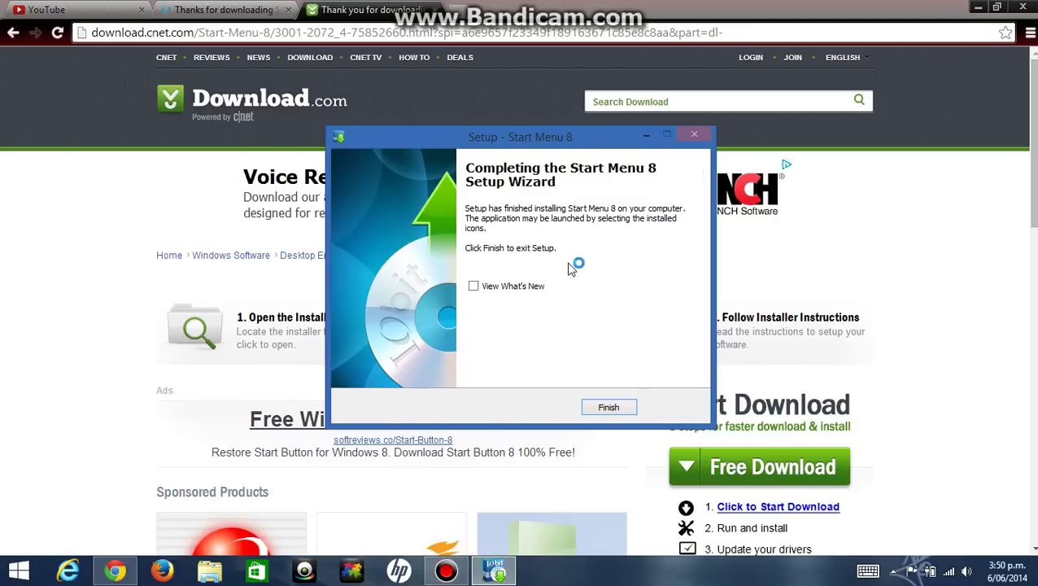
click(607, 407)
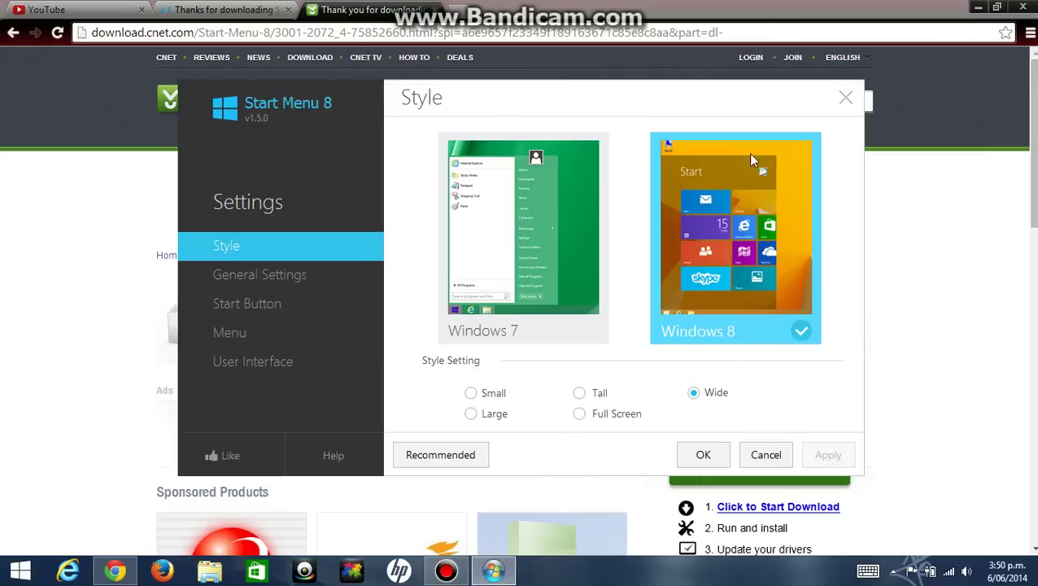
Minimize Chrome so the Start Menu 8 Style settings are in view.
click(977, 9)
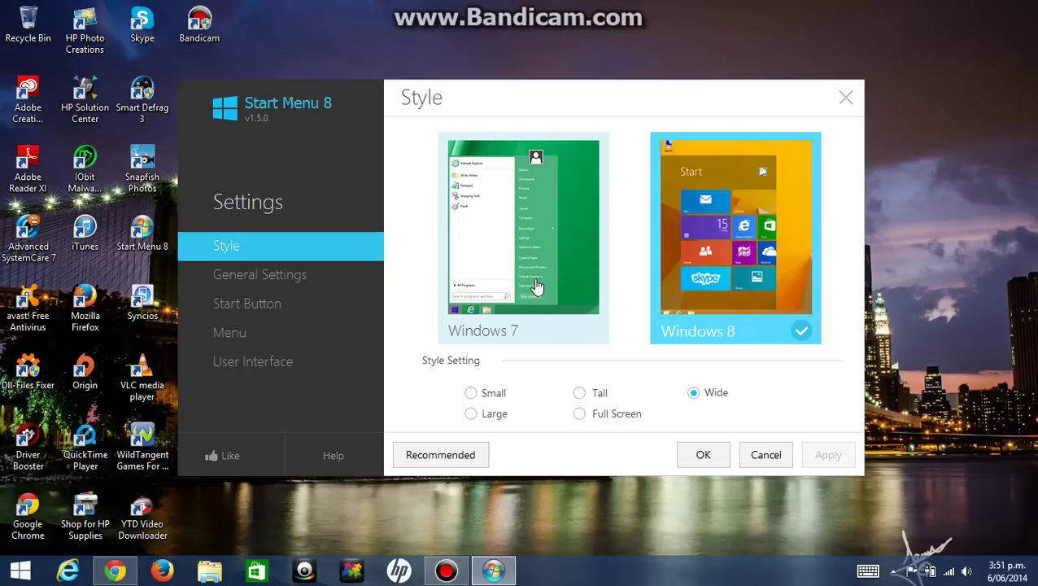
Apply the Windows 7 menu style and preview the Start menu.
click(537, 286)
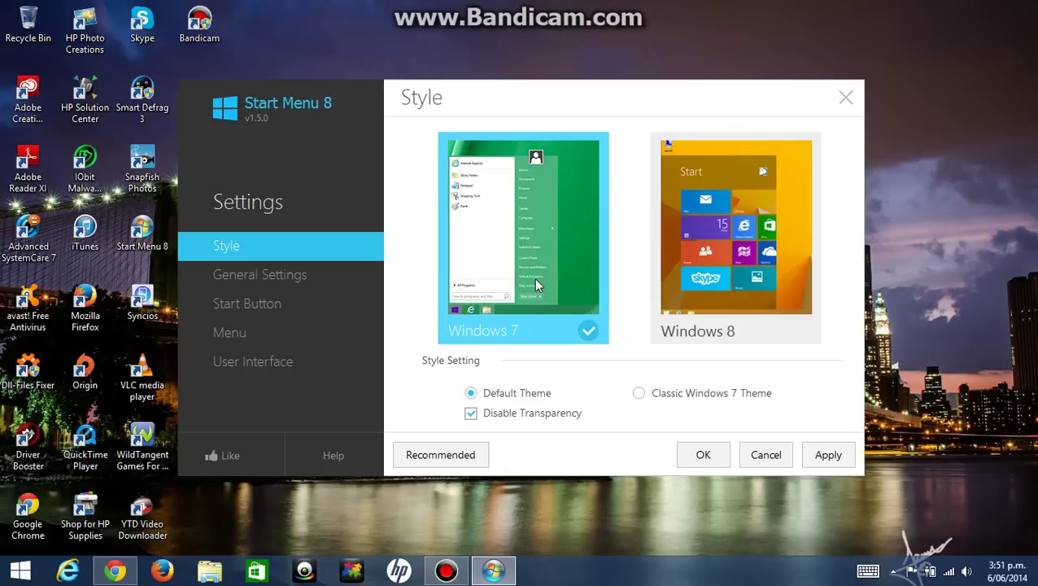
click(832, 458)
key(super)
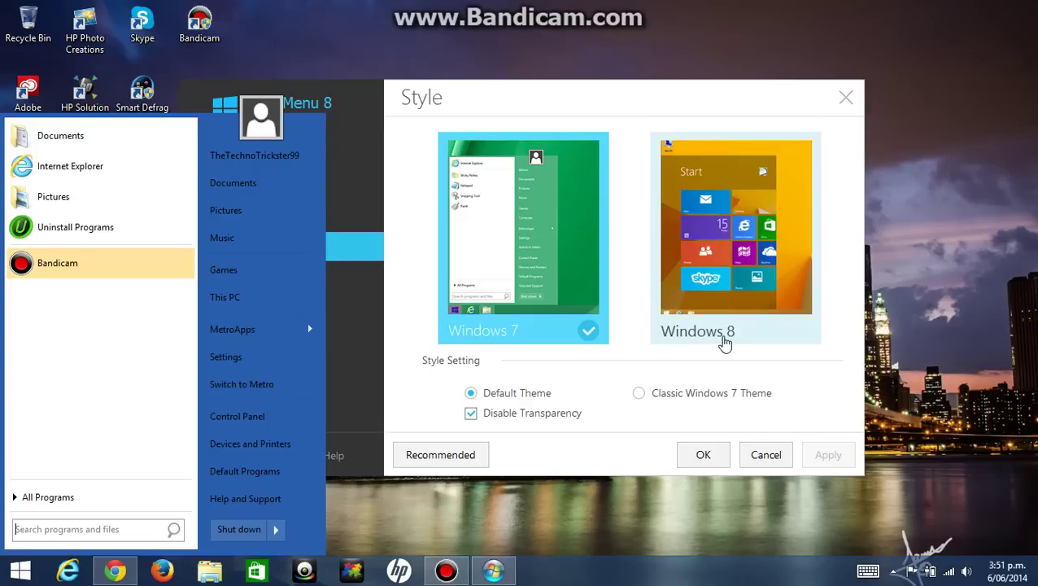
click(708, 364)
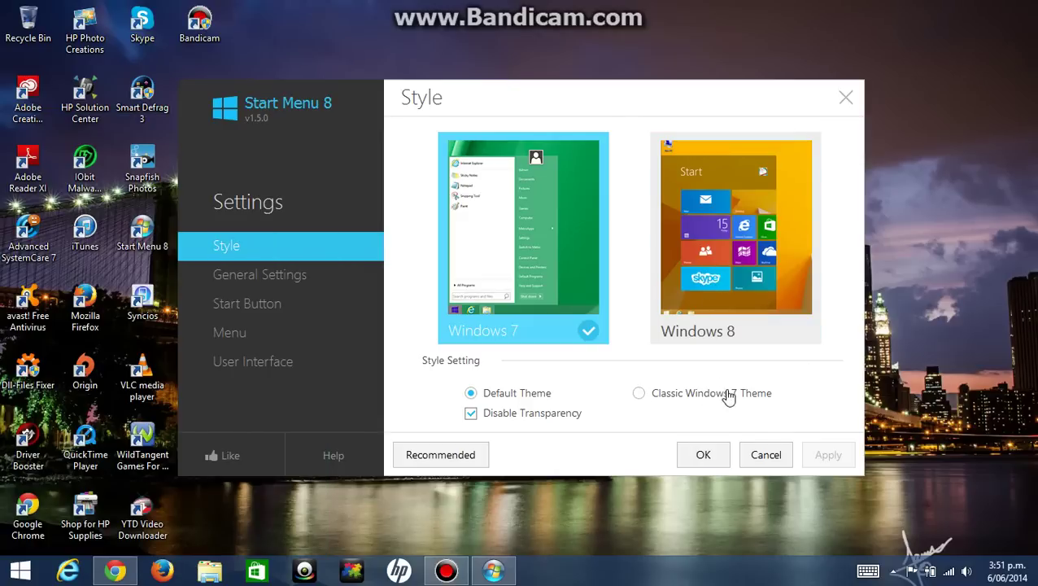
Apply the Classic Windows 7 Theme and check the Start menu and its power options.
click(640, 394)
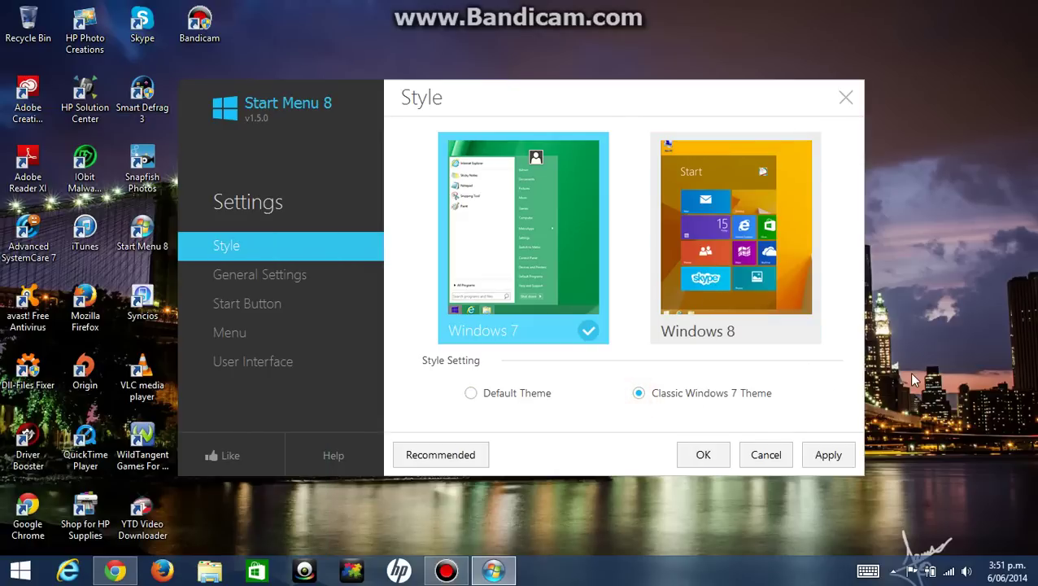
key(super)
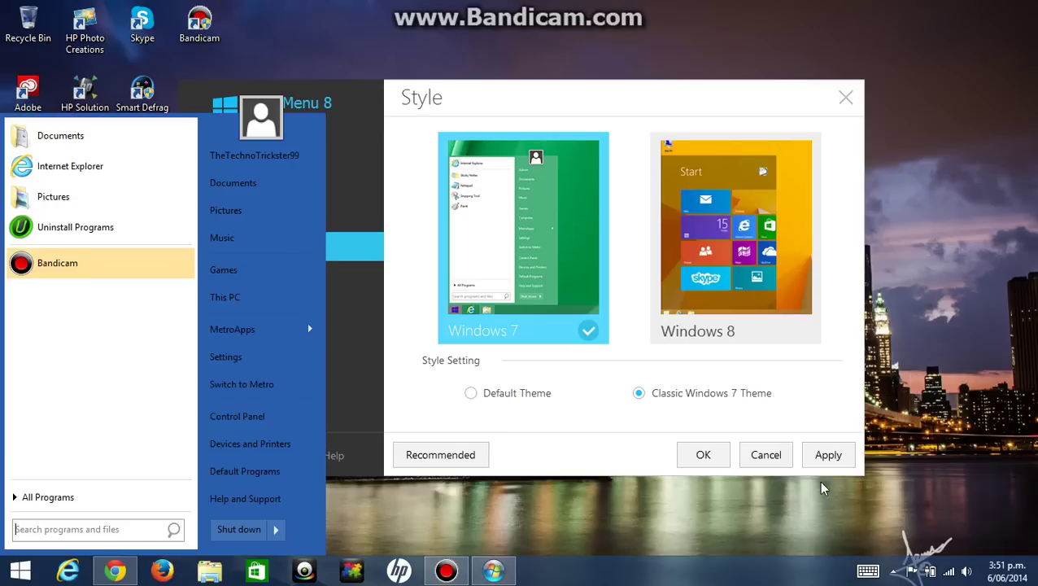
click(830, 457)
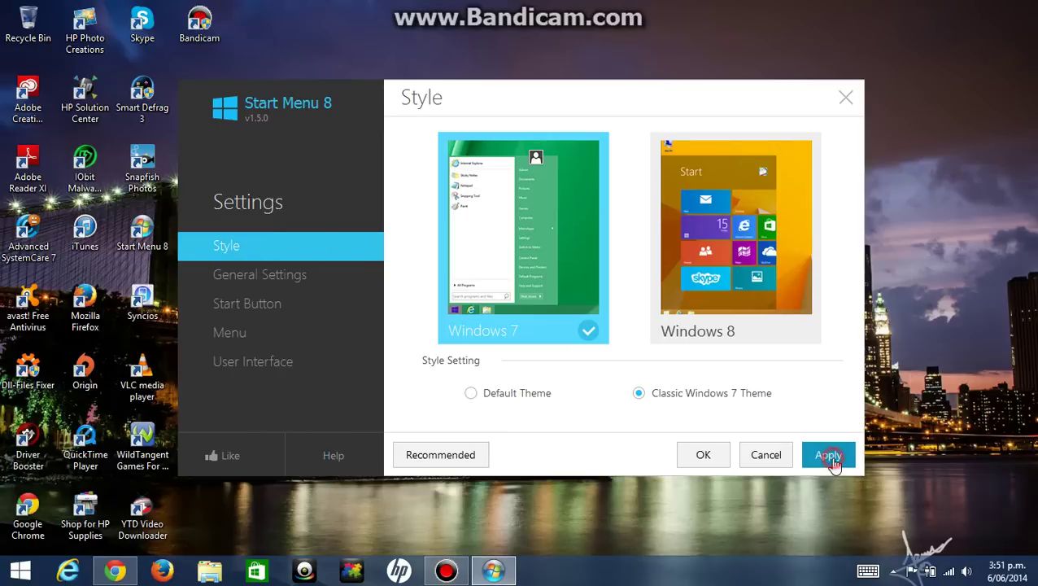
key(super)
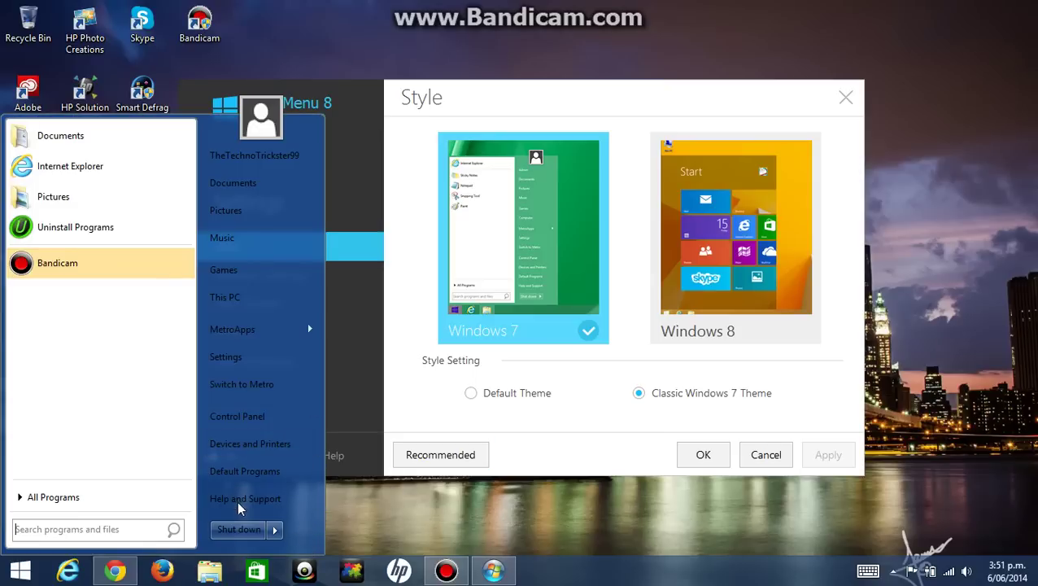
click(226, 533)
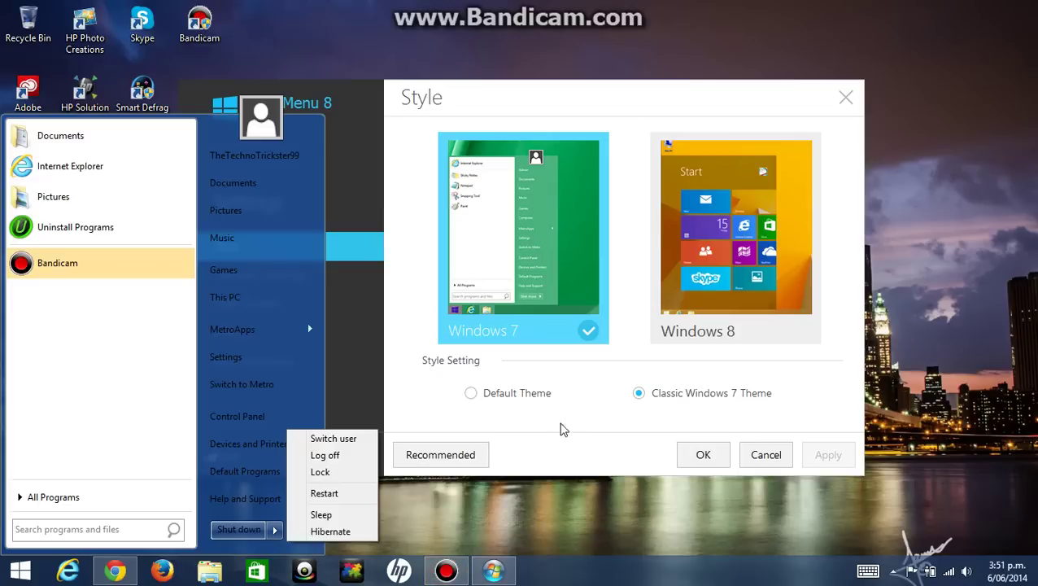
click(569, 419)
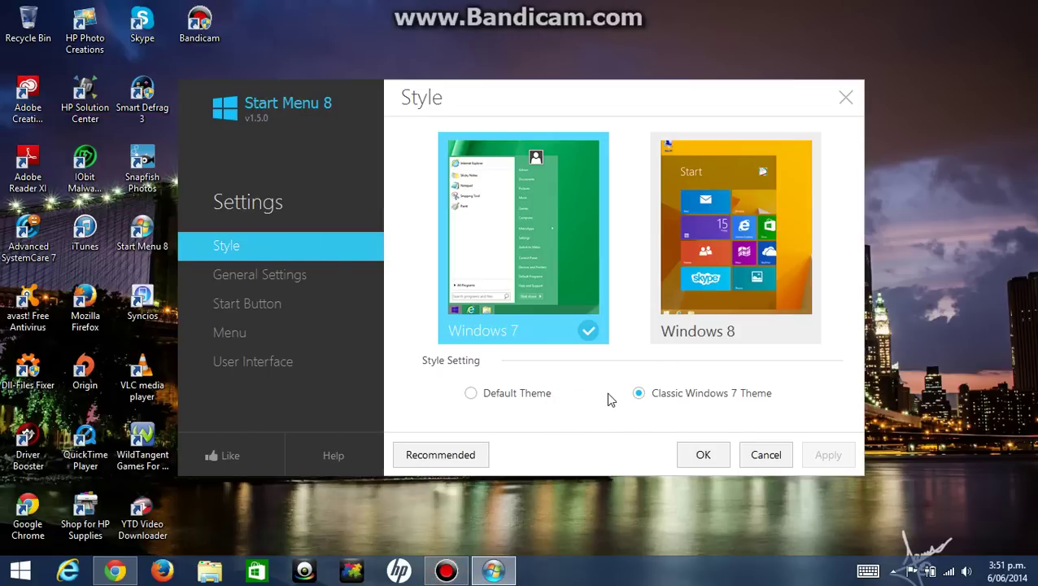
Preview the Windows 8 style, try Full Screen, then apply it with the Wide layout.
click(689, 334)
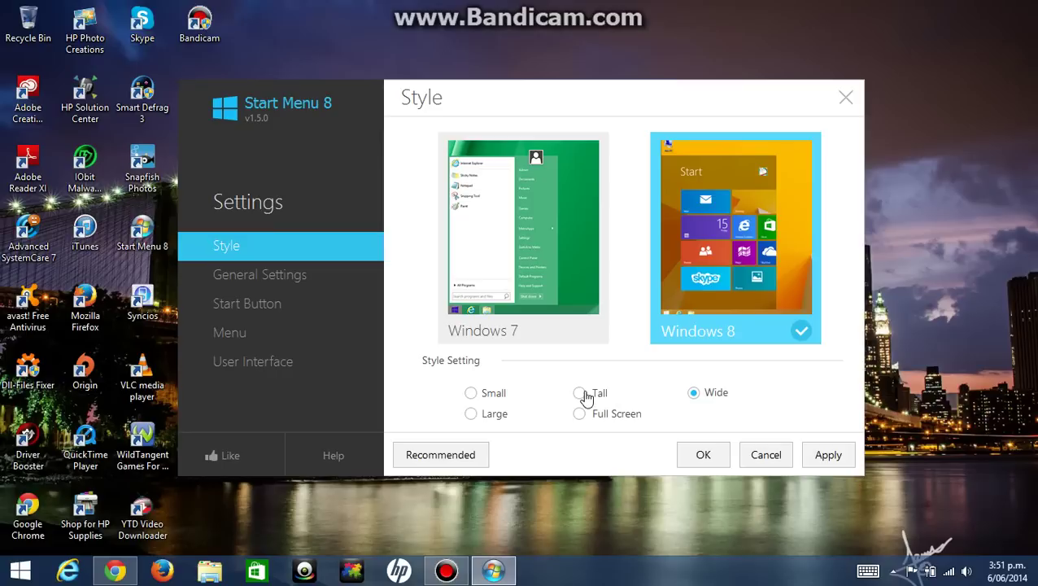
key(super)
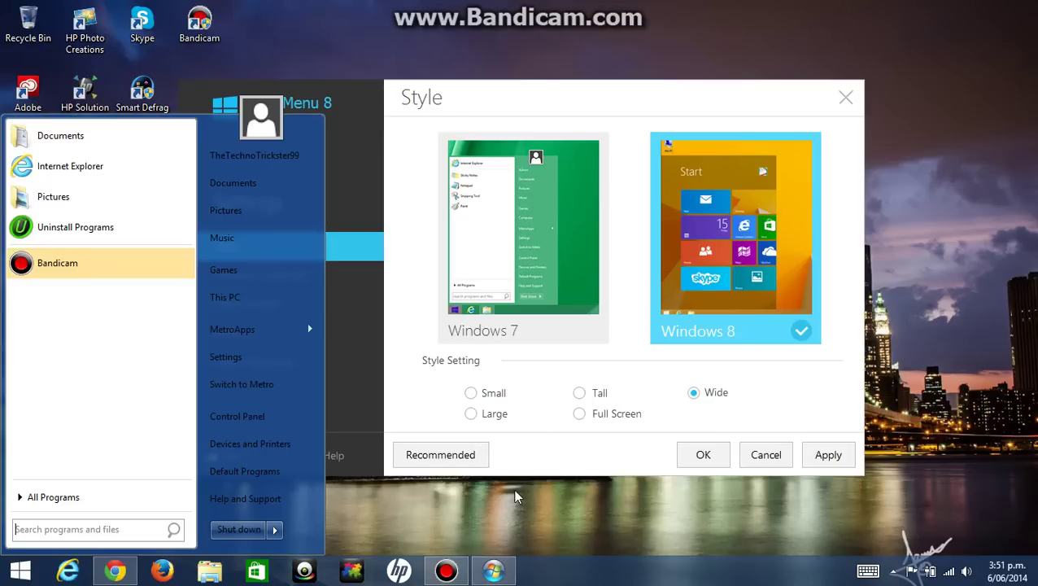
click(575, 517)
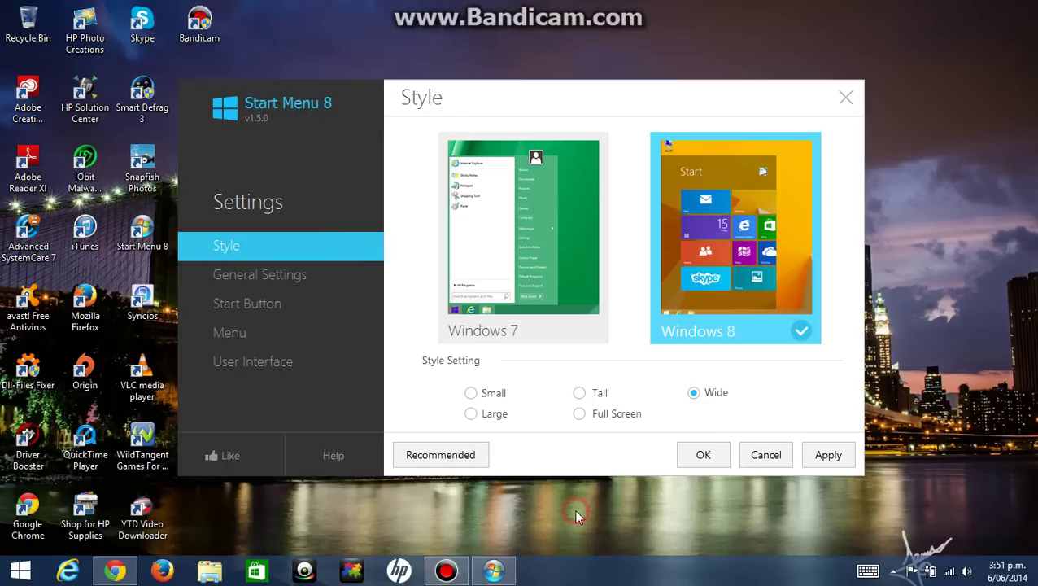
click(581, 416)
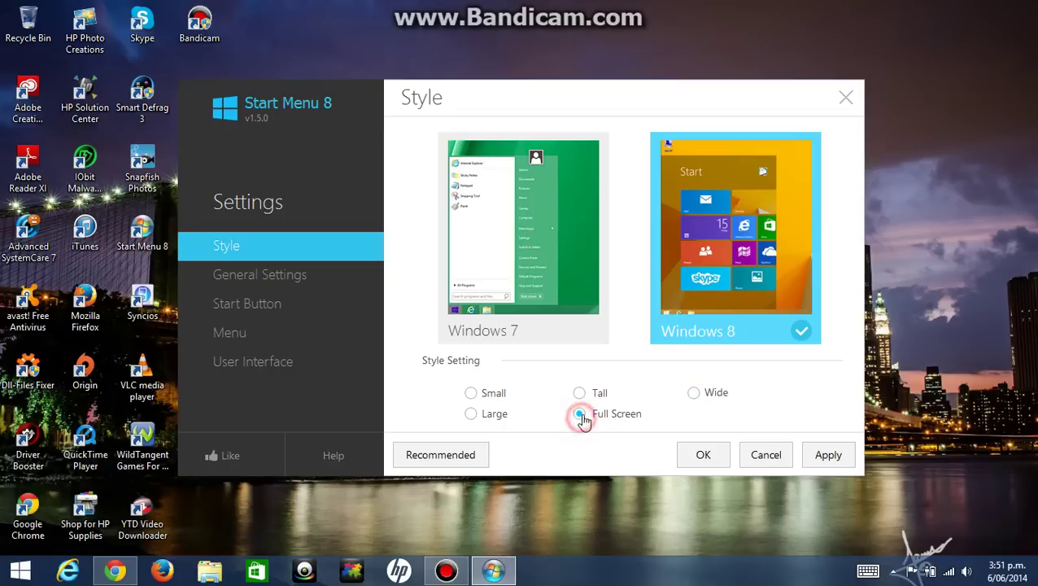
click(696, 398)
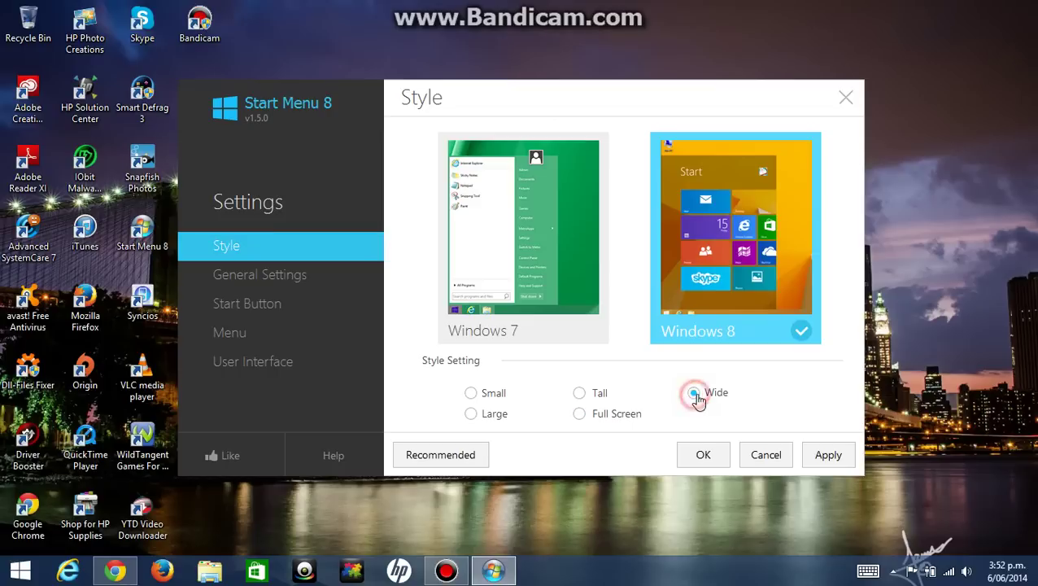
click(842, 457)
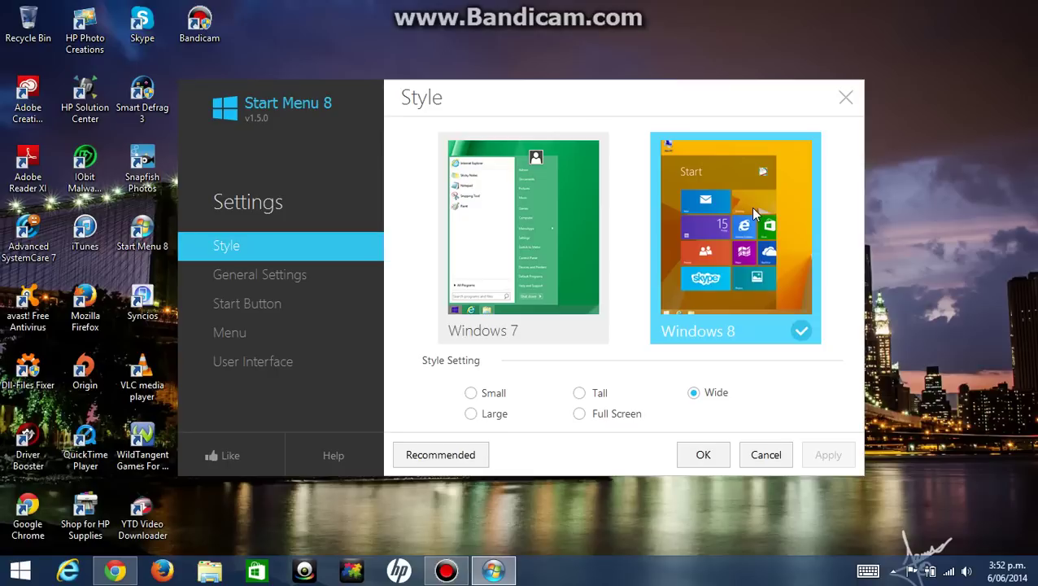
Open the wide Windows 8-style Start screen and scroll back and forth through its tile groups.
key(super)
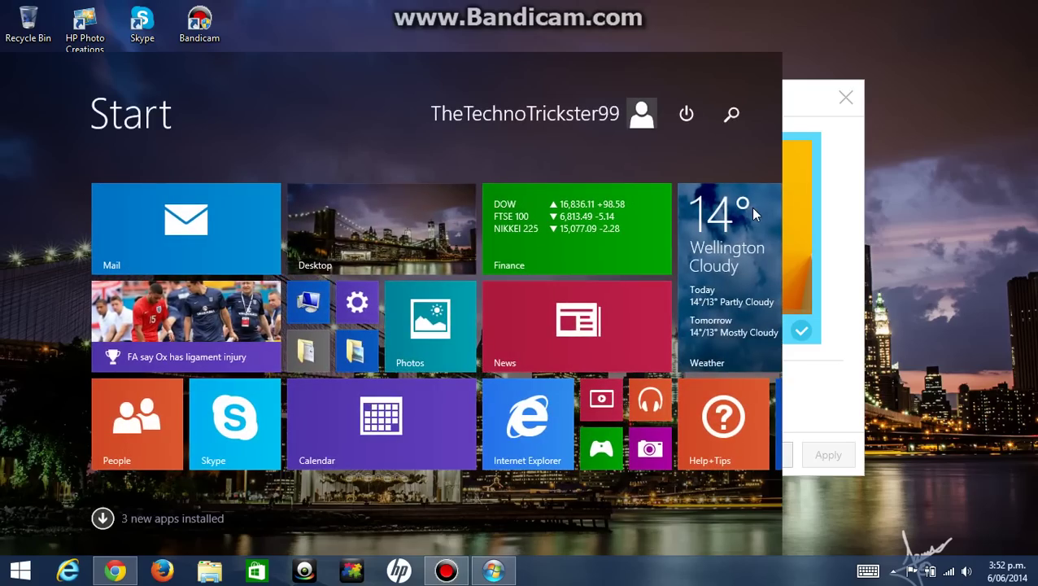
scroll(750, 206, right, 5)
scroll(750, 206, left, 5)
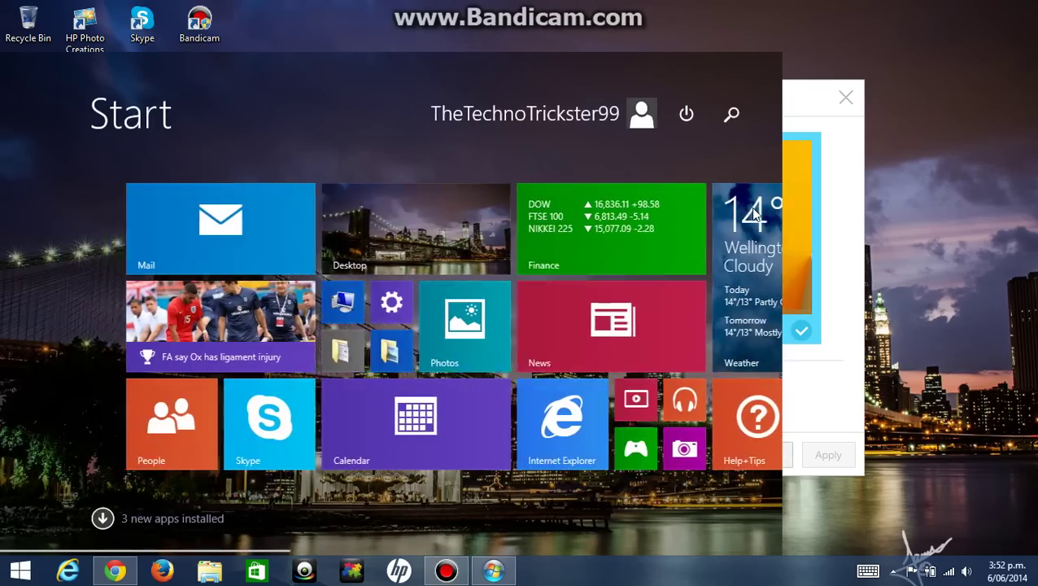
scroll(750, 207, right, 1)
scroll(754, 214, right, 5)
scroll(753, 214, left, 3)
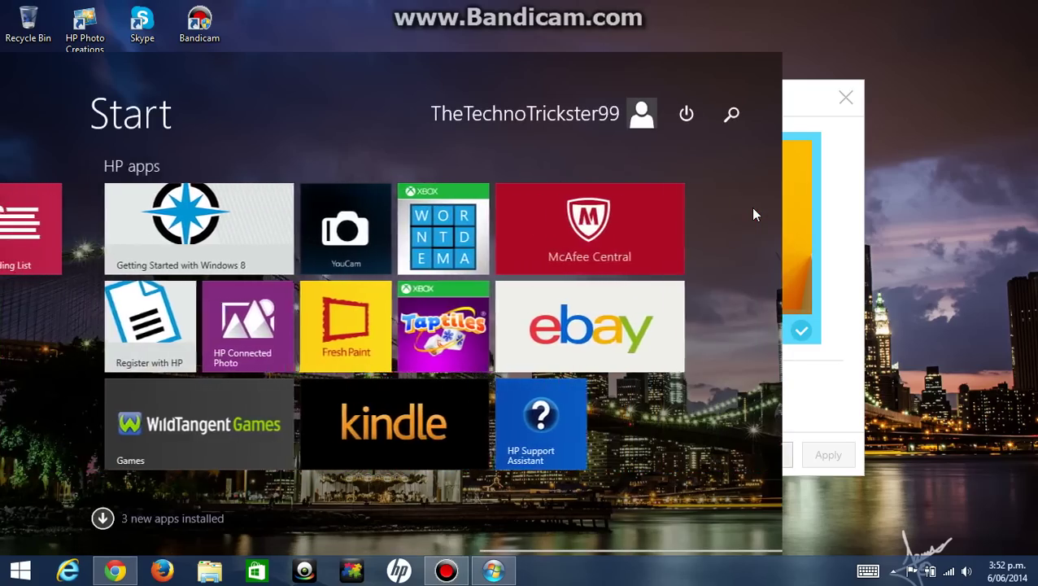
scroll(754, 214, left, 2)
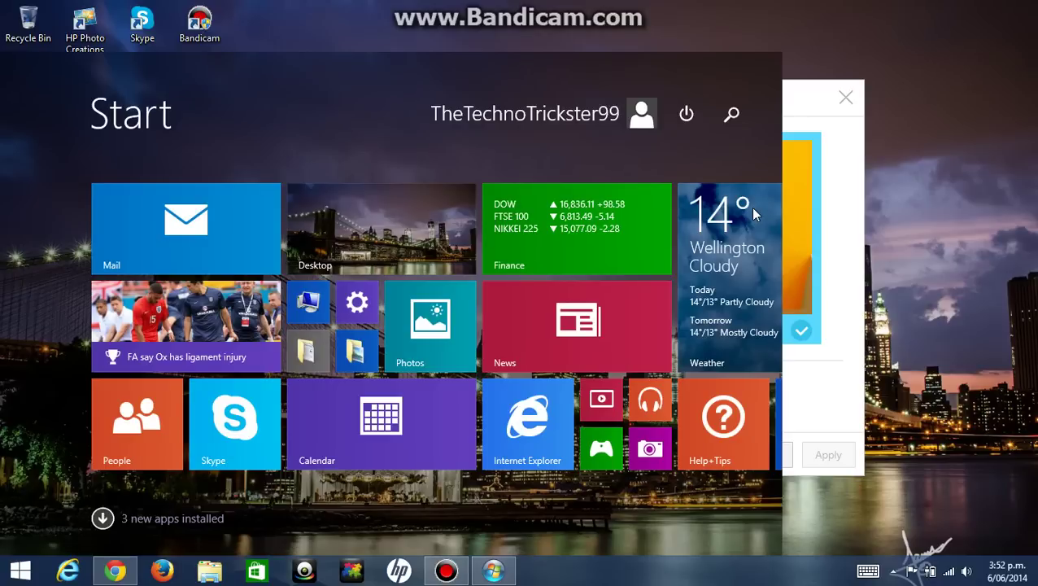
scroll(753, 214, right, 4)
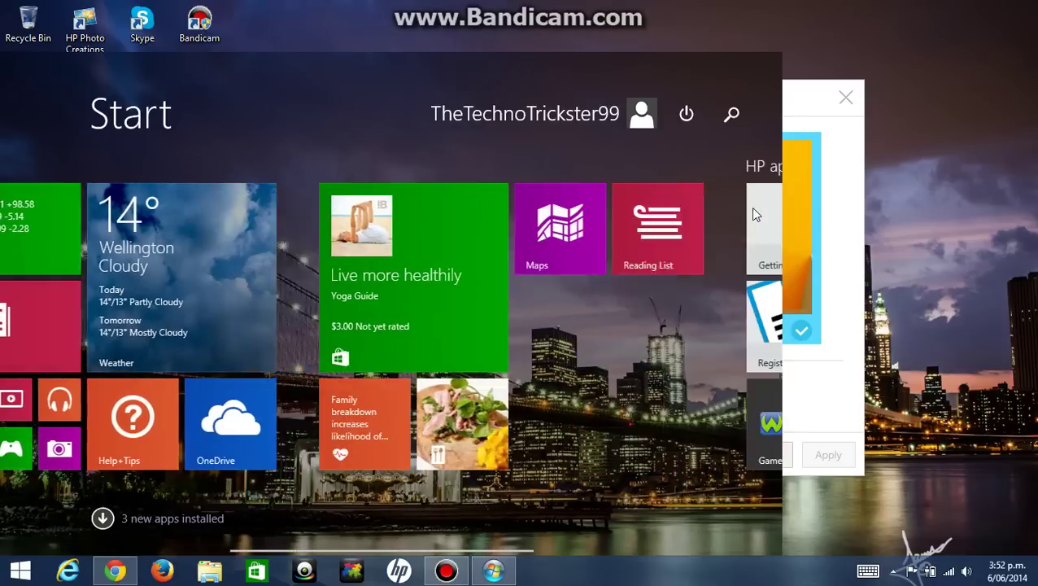
scroll(753, 214, left, 4)
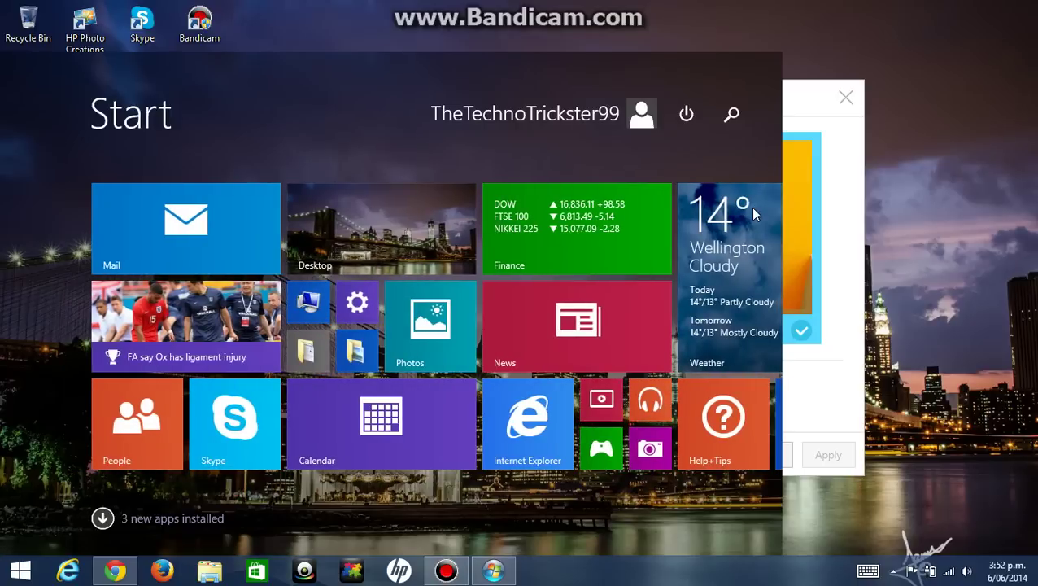
Open the Personalize options from the Settings charm.
key(super+c)
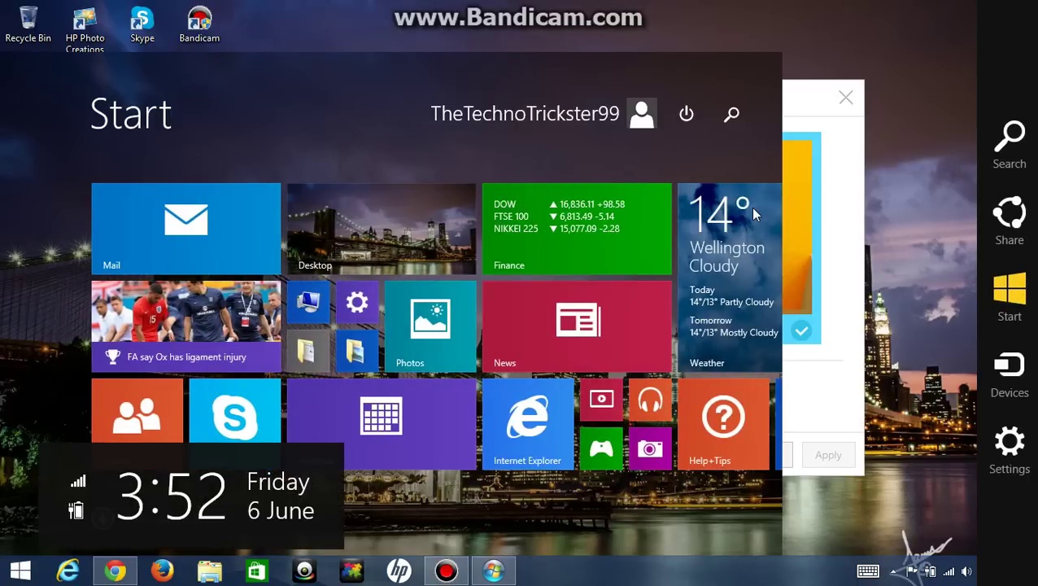
key(Up)
key(Return)
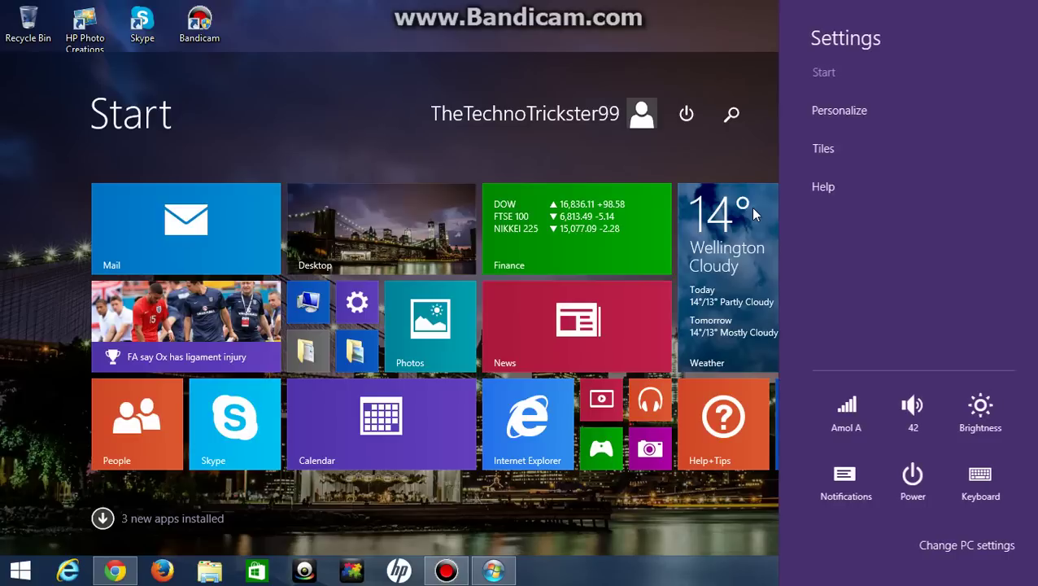
key(Down)
key(Return)
Choose a geometric pattern, dark purple background and orange accent colour, then close Settings.
key(Up)
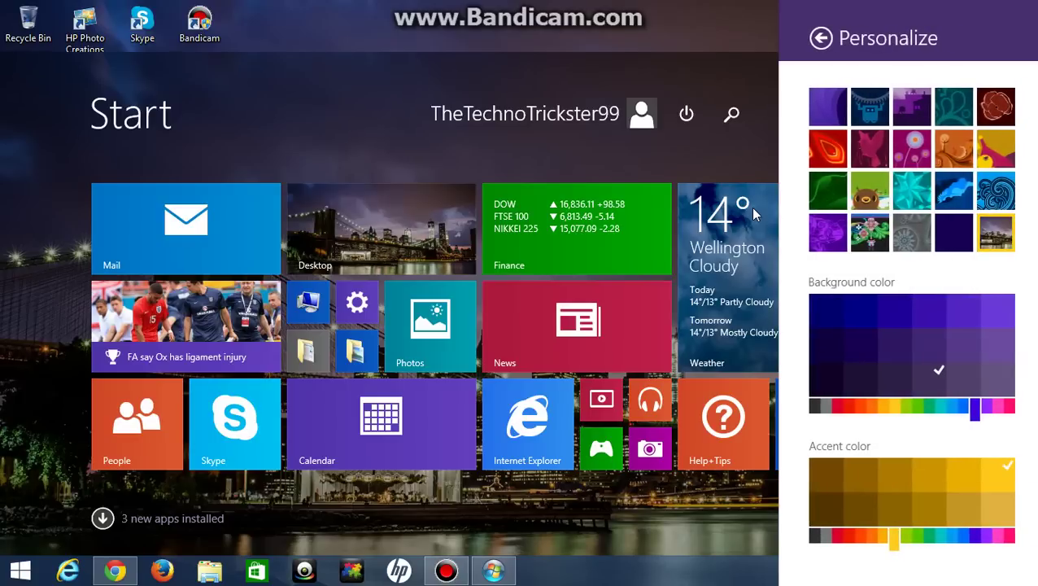
key(Left)
key(Left)
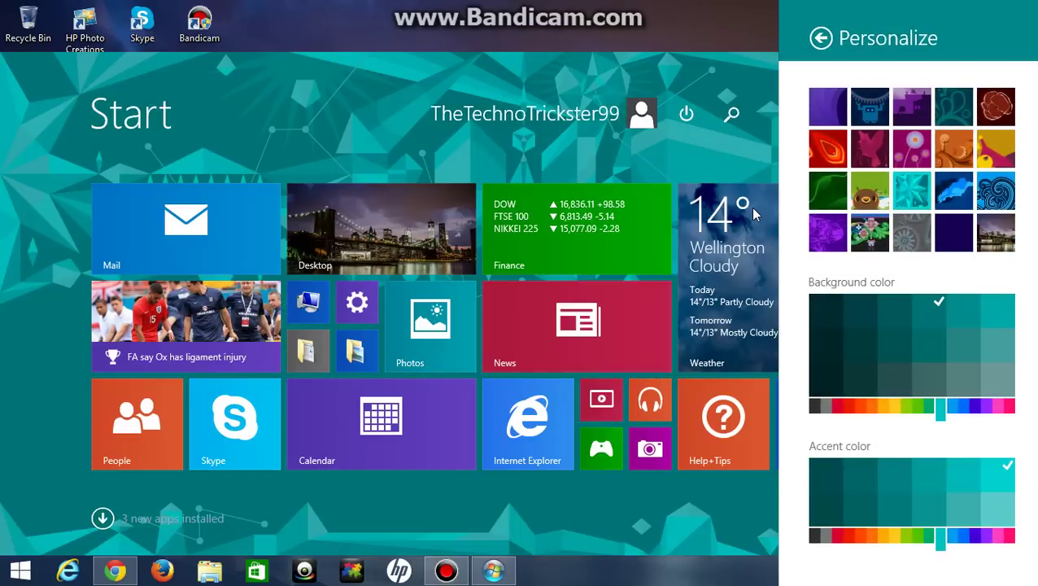
key(Tab)
key(Right)
key(Right)
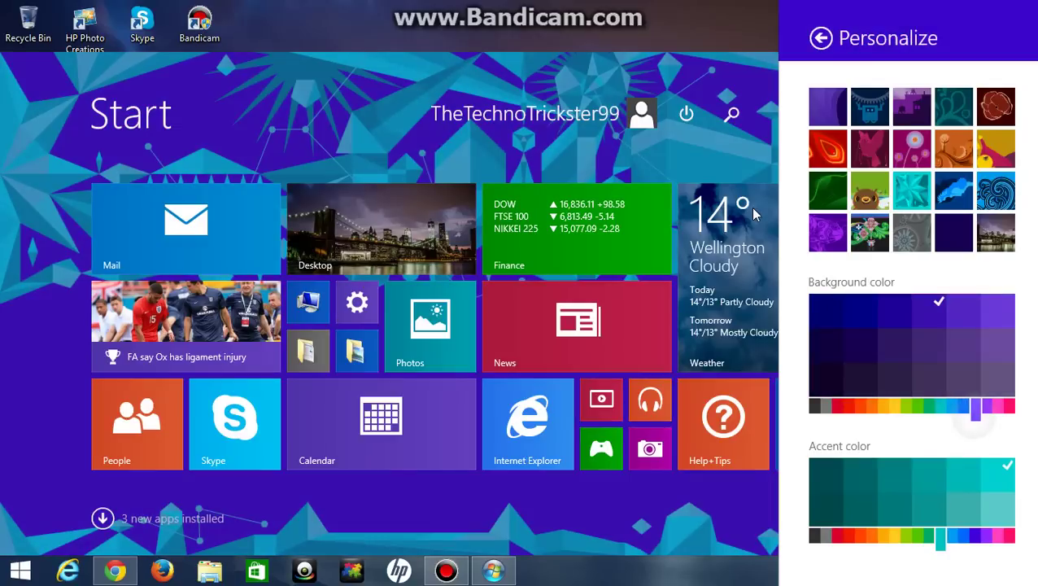
key(Tab)
key(Left)
key(Left)
key(Left)
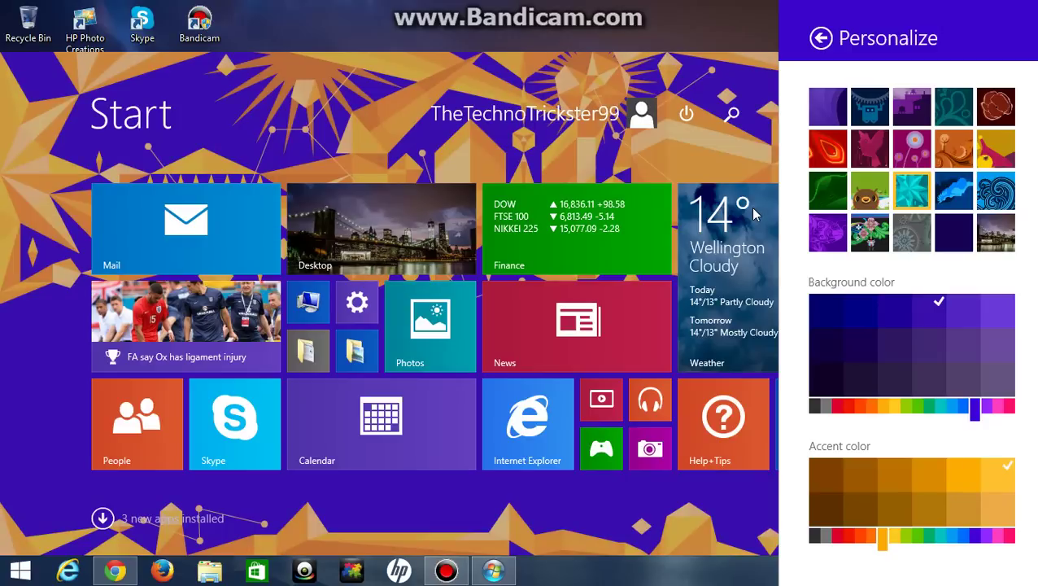
key(shift+Tab)
key(Down)
key(Down)
key(Left)
key(Left)
key(Left)
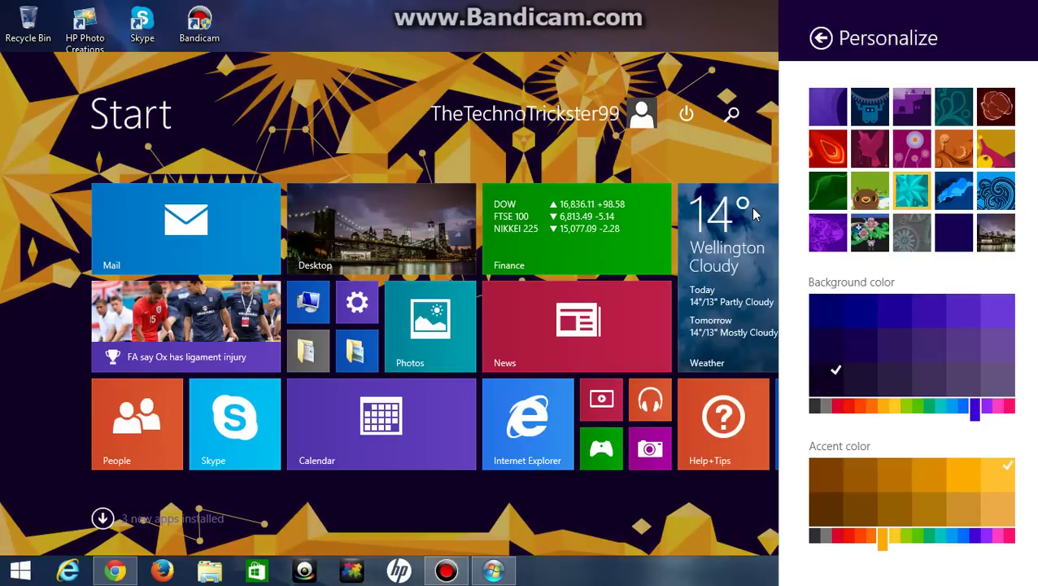
key(BackSpace)
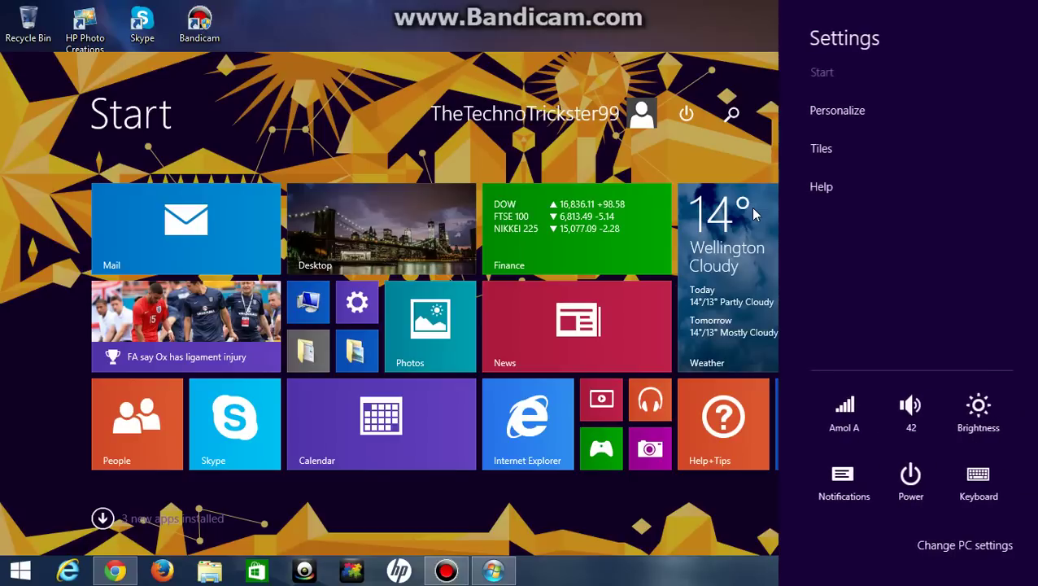
key(Escape)
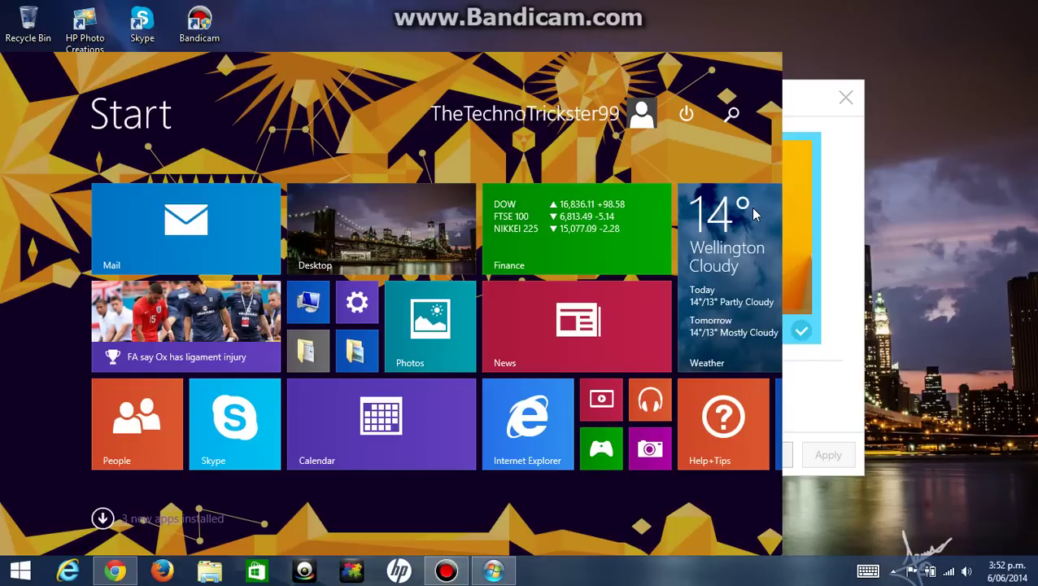
Return to the desktop, reopen the Start screen and scroll its tiles to the HP apps group and back.
click(846, 98)
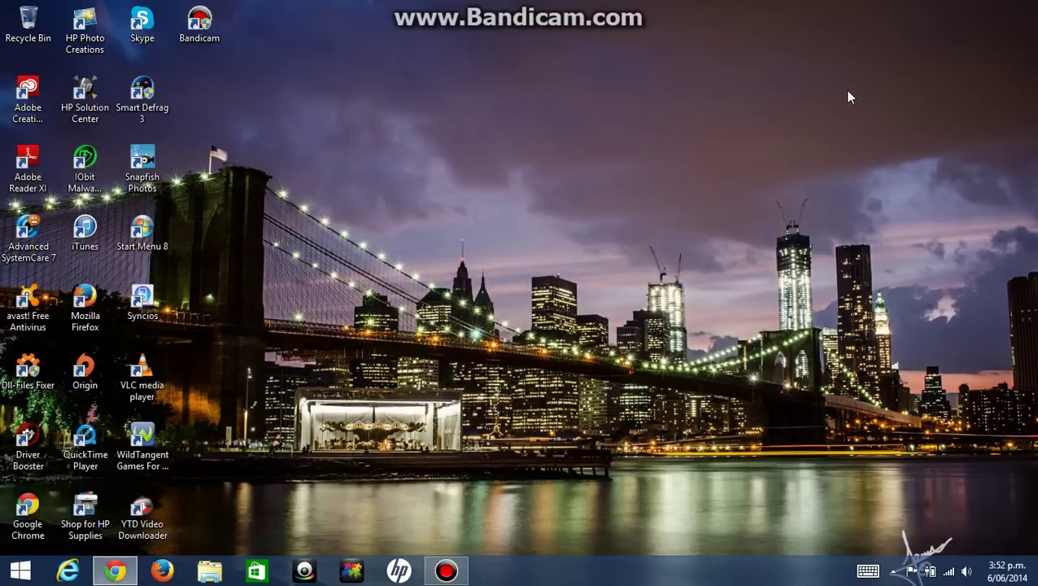
click(21, 572)
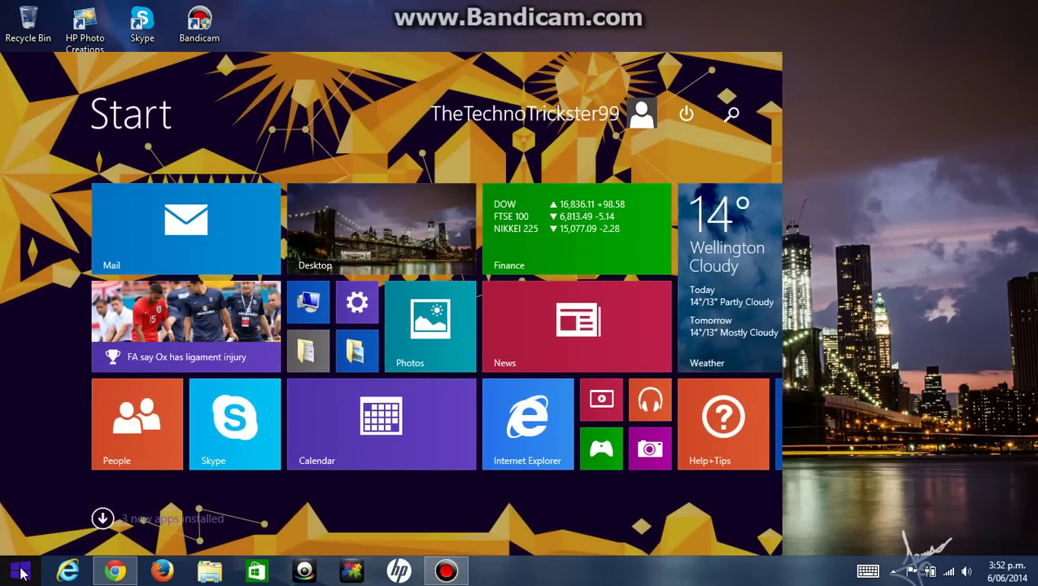
scroll(20, 571, down, 5)
scroll(20, 571, up, 5)
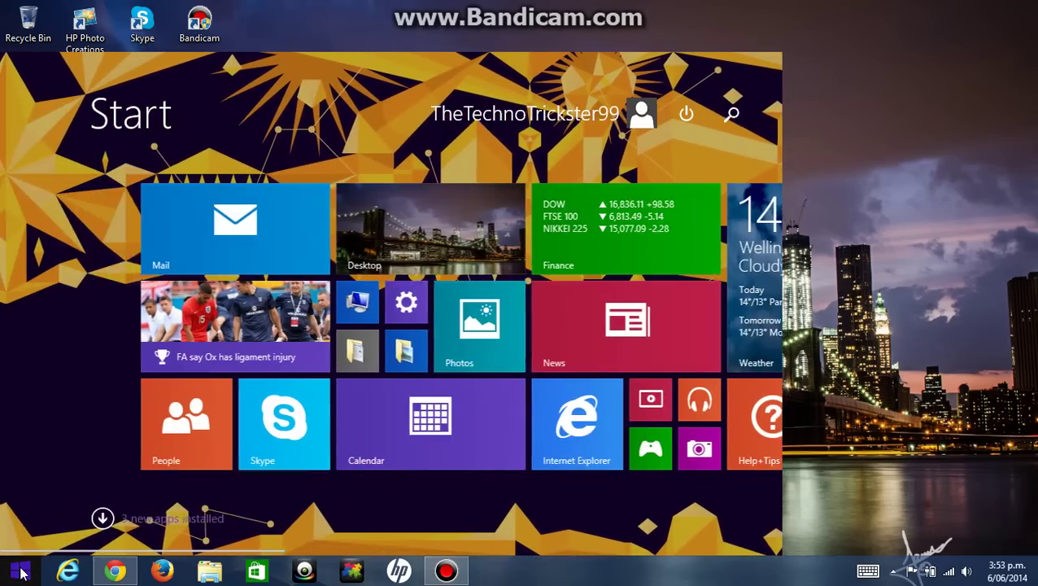
scroll(20, 571, down, 5)
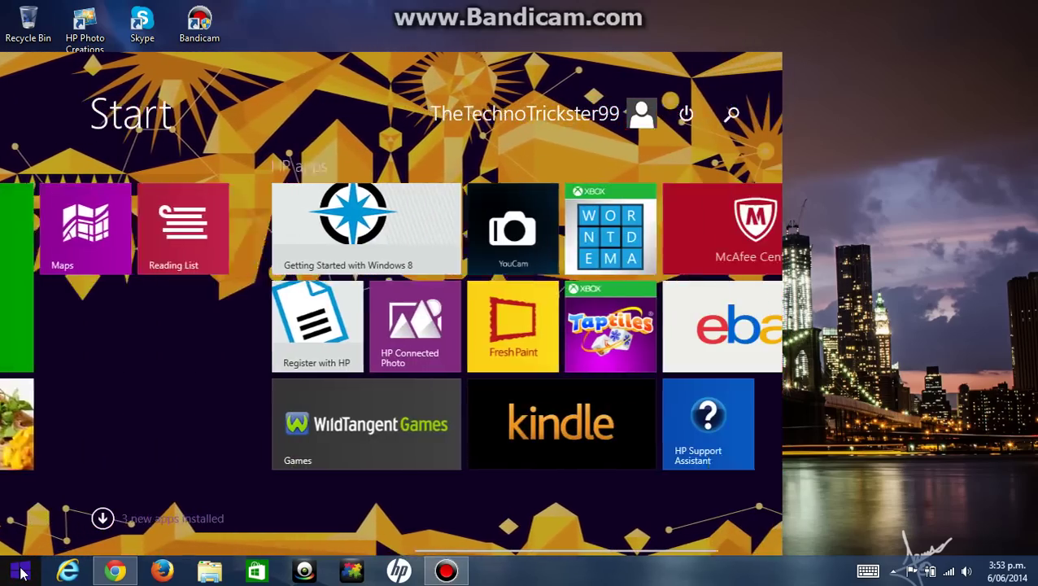
scroll(21, 571, up, 5)
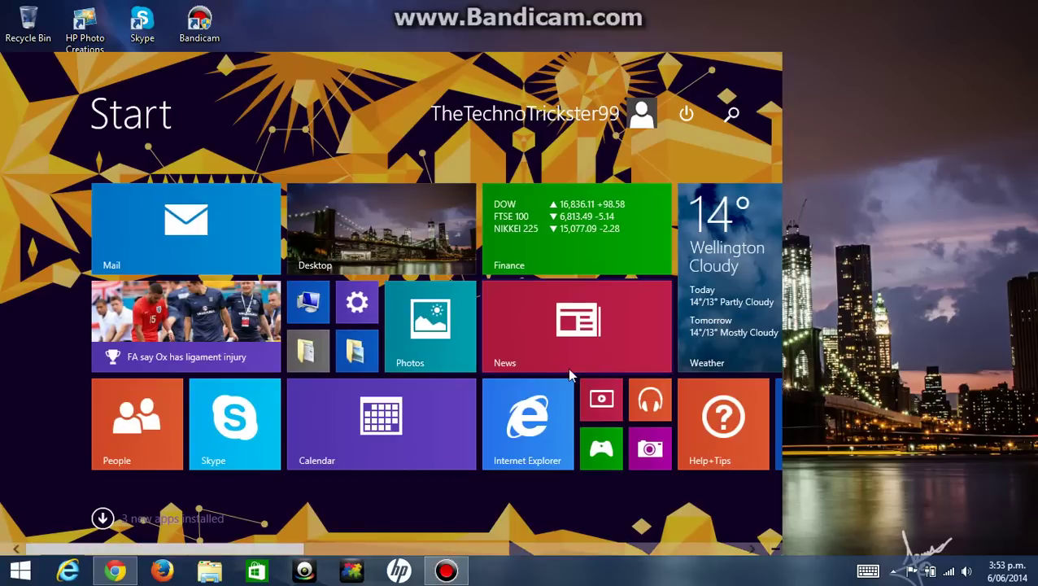
scroll(570, 371, down, 1)
Use the city-night desktop wallpaper as the Start screen background through Settings > Personalize, then close the panes.
key(super+c)
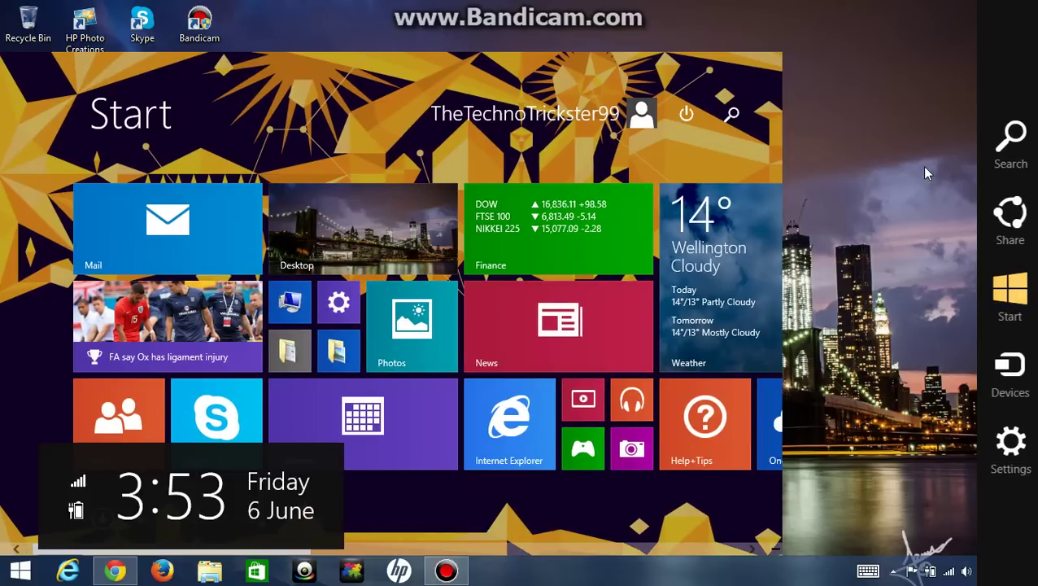
key(super+i)
key(Down)
key(Return)
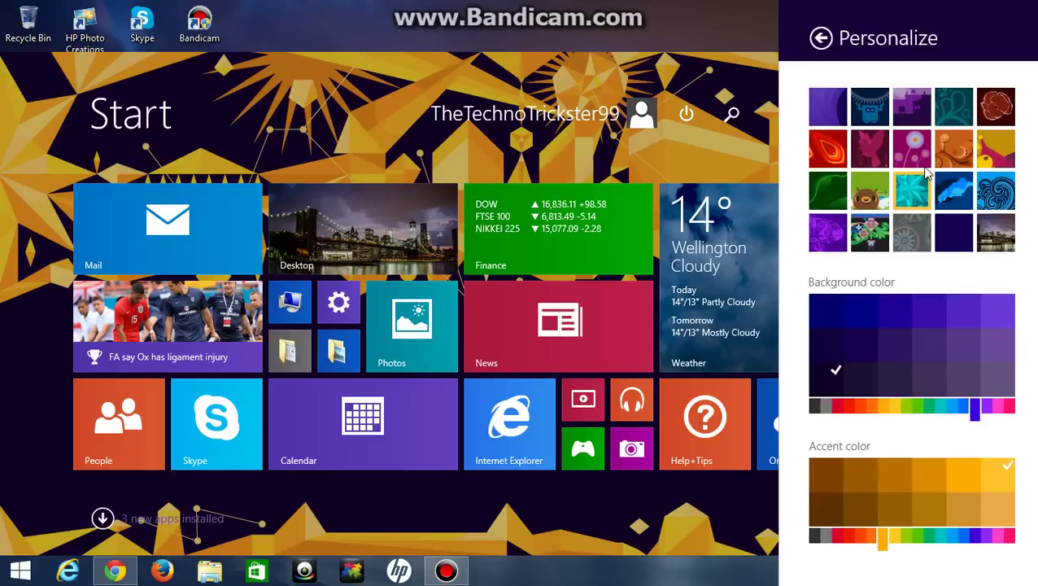
key(End)
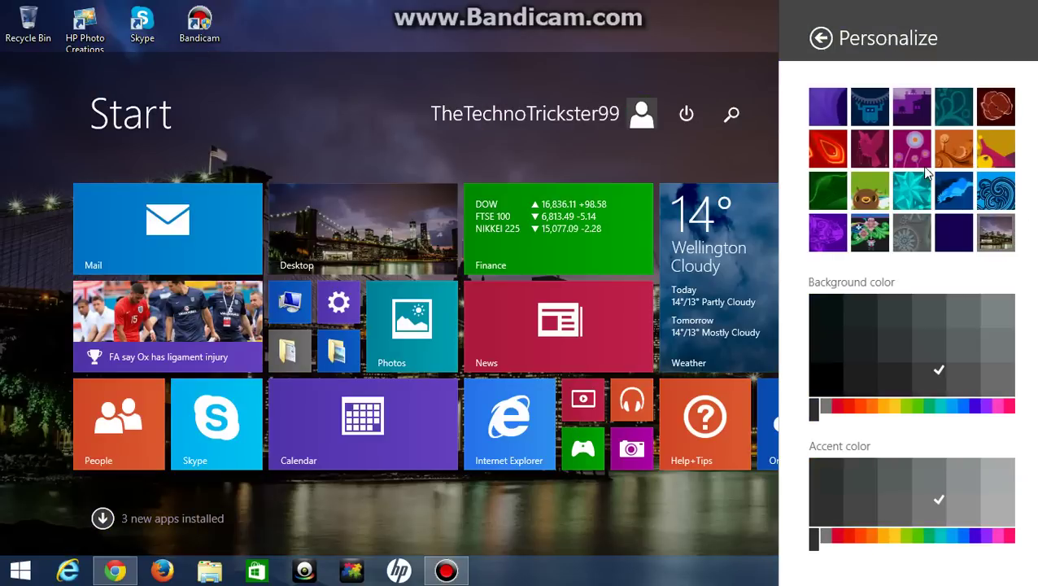
key(BackSpace)
key(Escape)
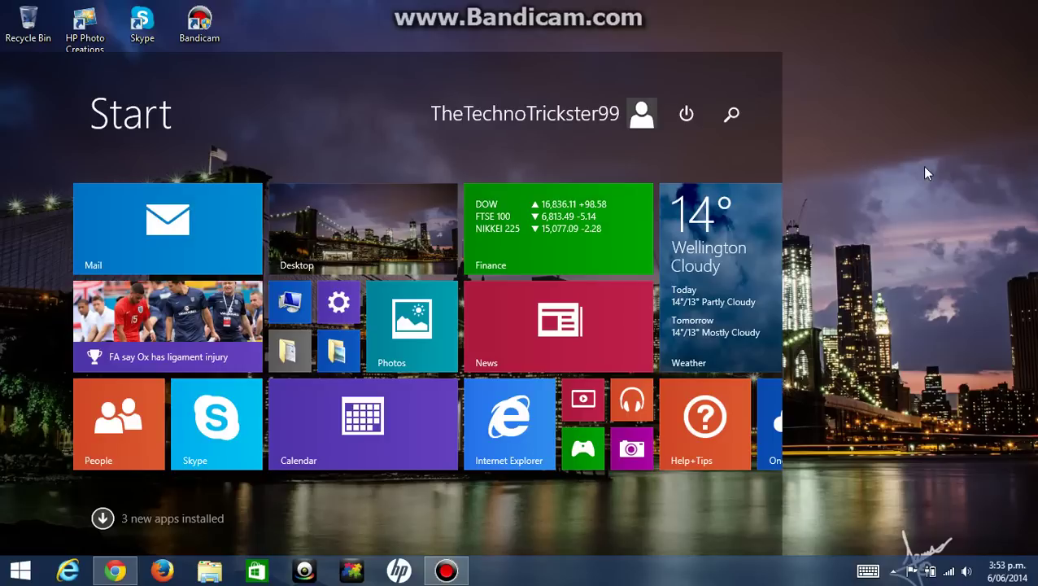
Use Start Menu 8's Switch to Metro to view the native Start screen tiles, then return to the desktop.
right_click(19, 576)
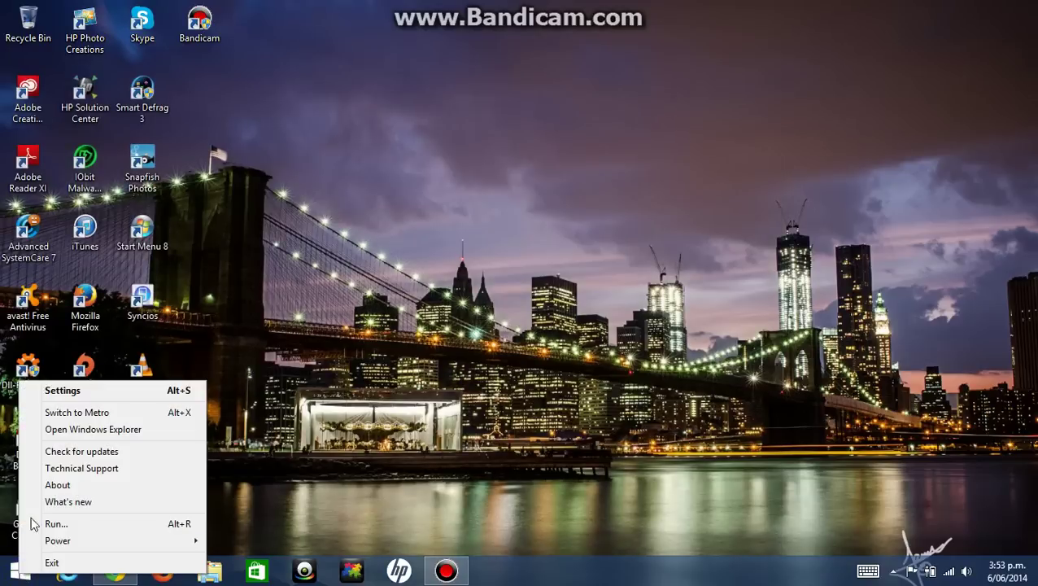
click(67, 415)
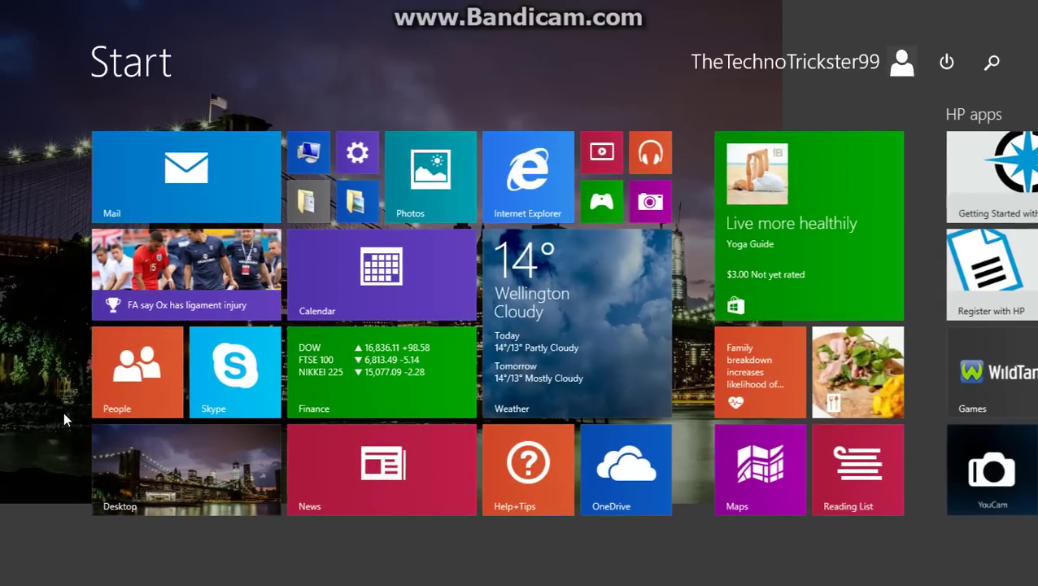
scroll(21, 486, down, 5)
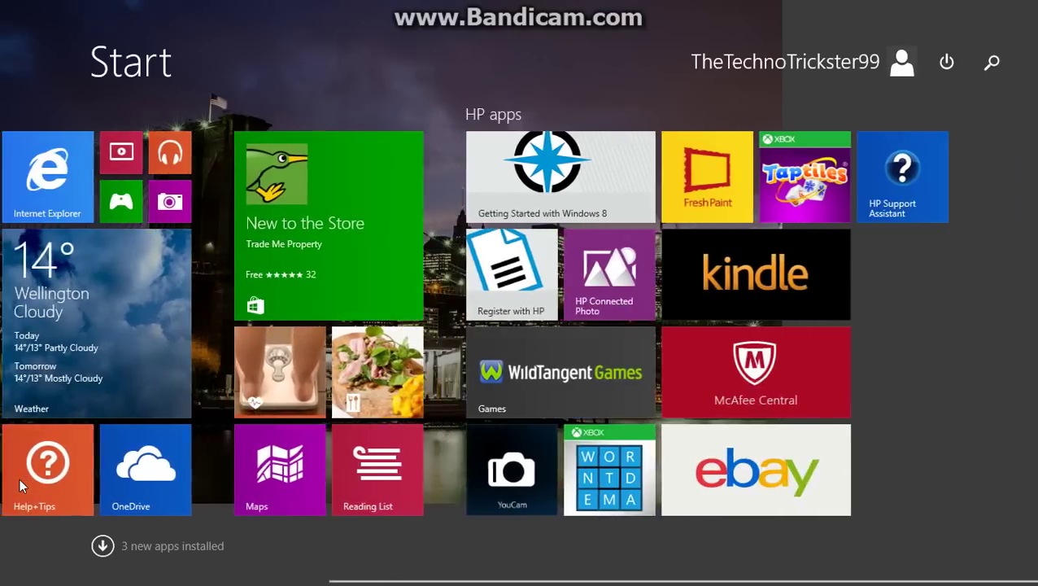
scroll(21, 486, up, 5)
key(Escape)
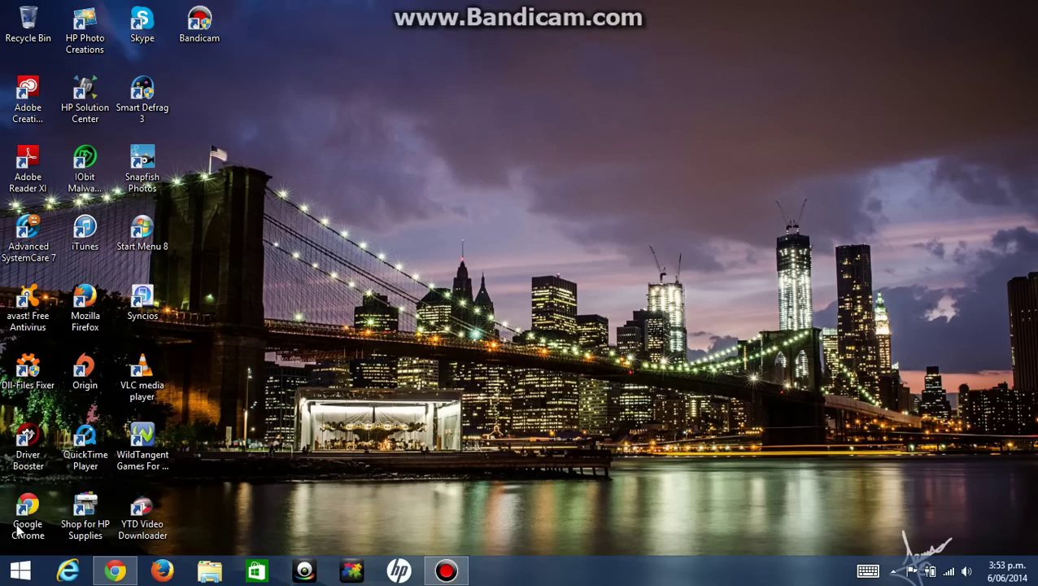
Glance over the Start screen again, then launch Start Menu 8 from its desktop shortcut.
key(super)
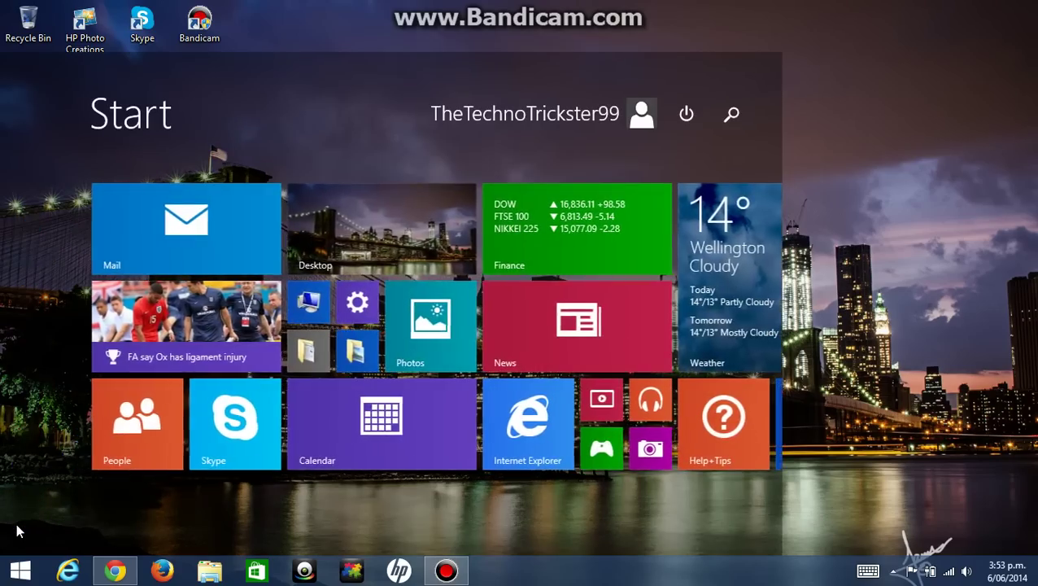
scroll(18, 531, down, 5)
scroll(18, 530, up, 5)
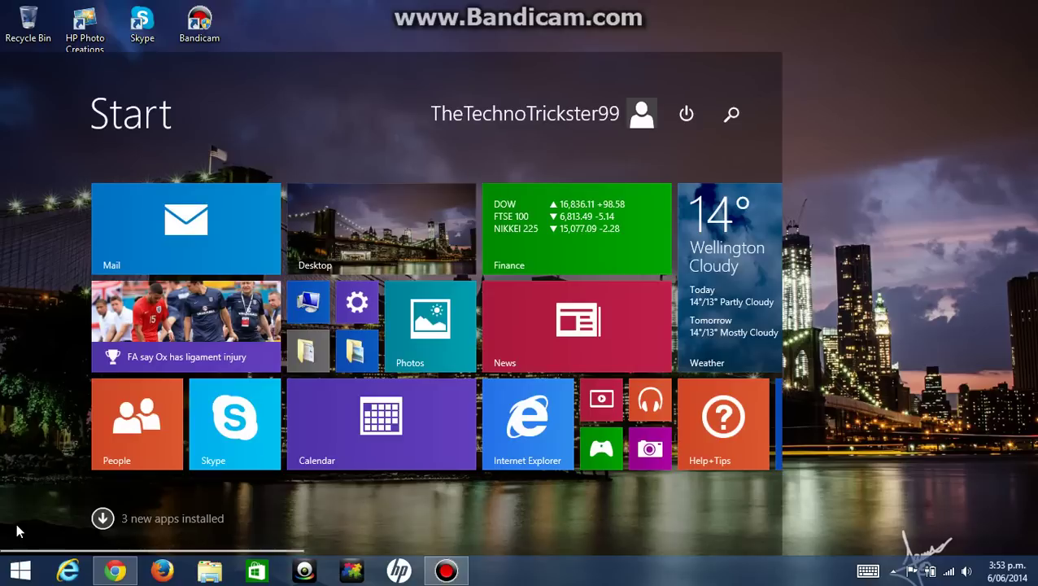
click(835, 209)
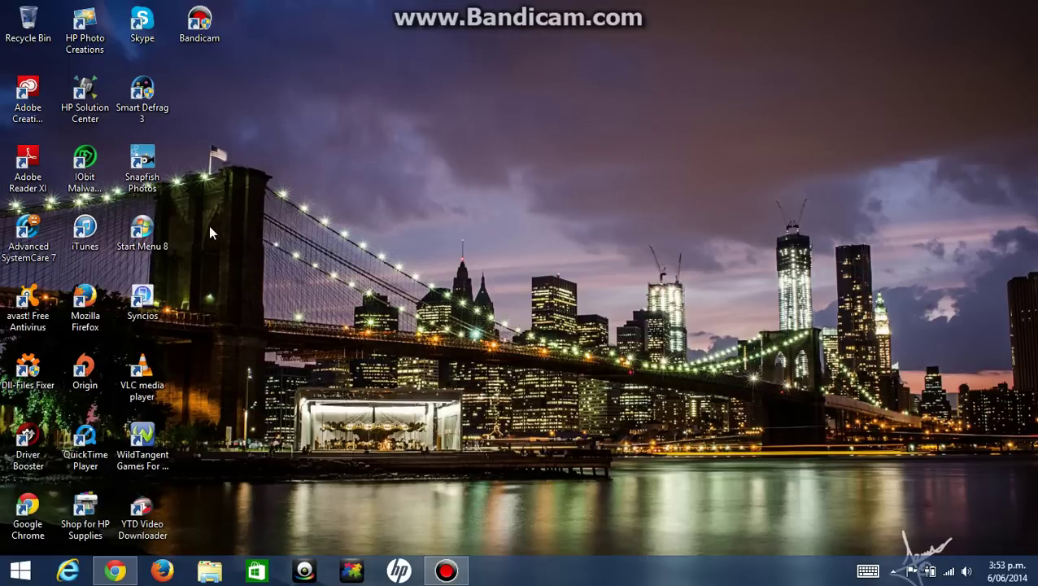
click(137, 232)
double_click(139, 236)
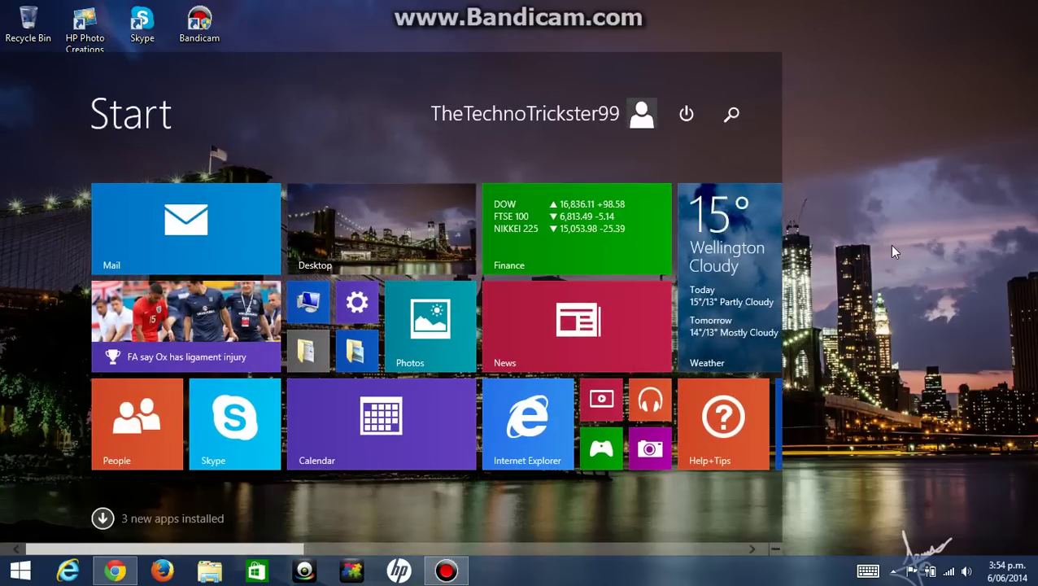
Dismiss the Start Menu 8 tile menu and close its Settings window.
click(889, 244)
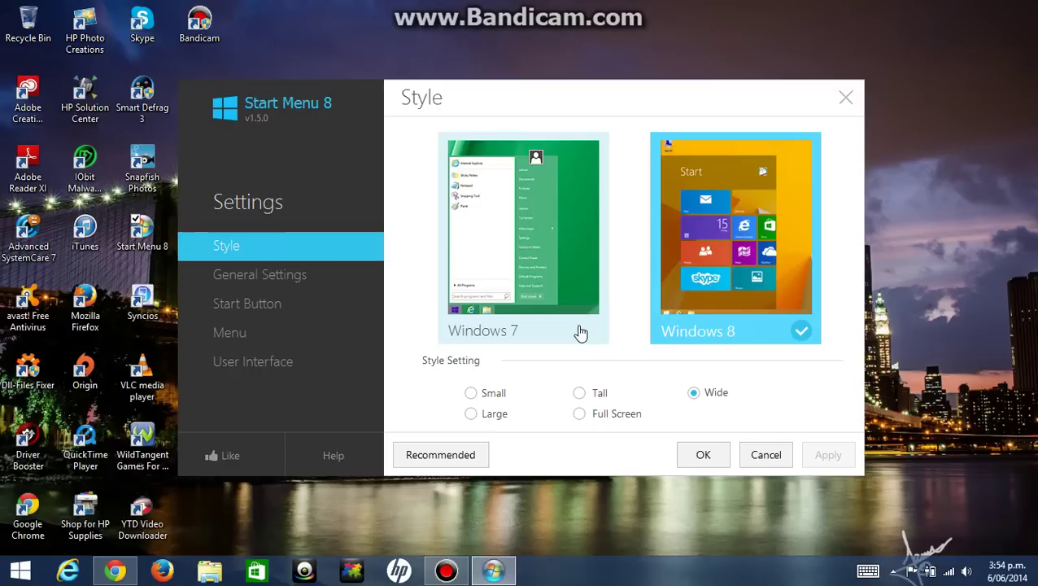
click(846, 99)
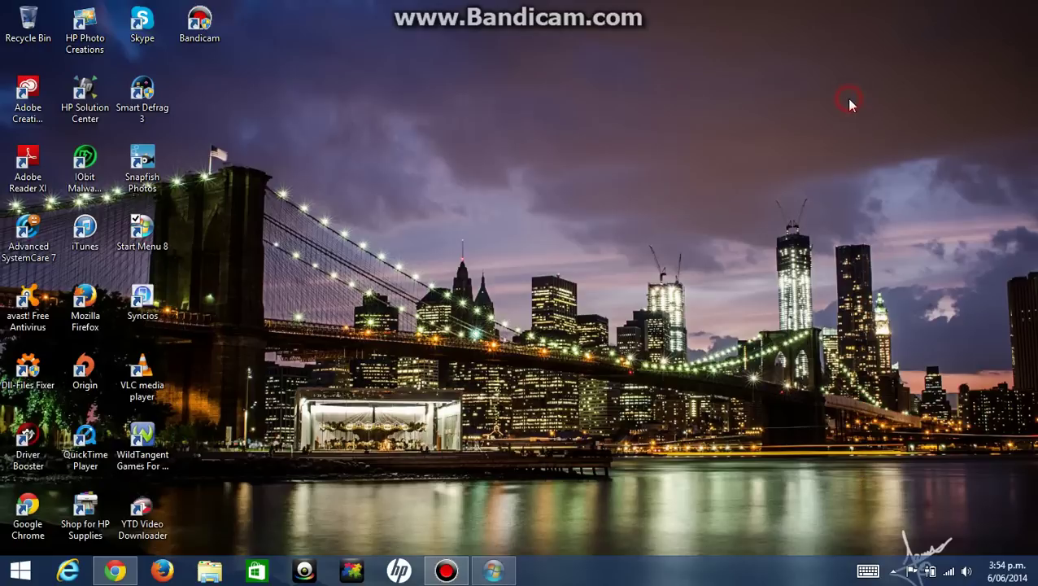
Reopen Start Menu 8's Settings on the Style page from the Start button's quick menu.
right_click(21, 572)
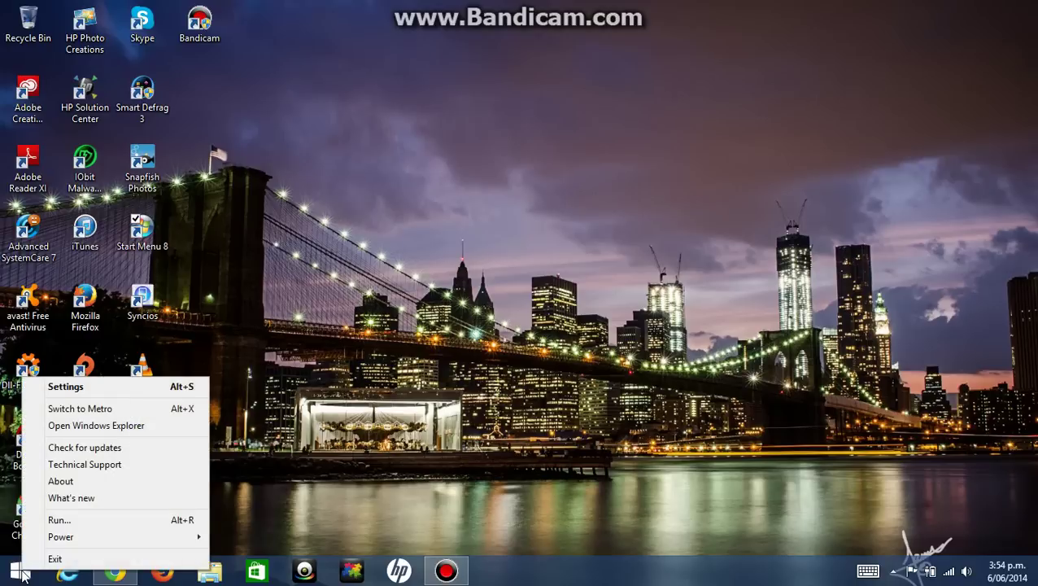
click(93, 388)
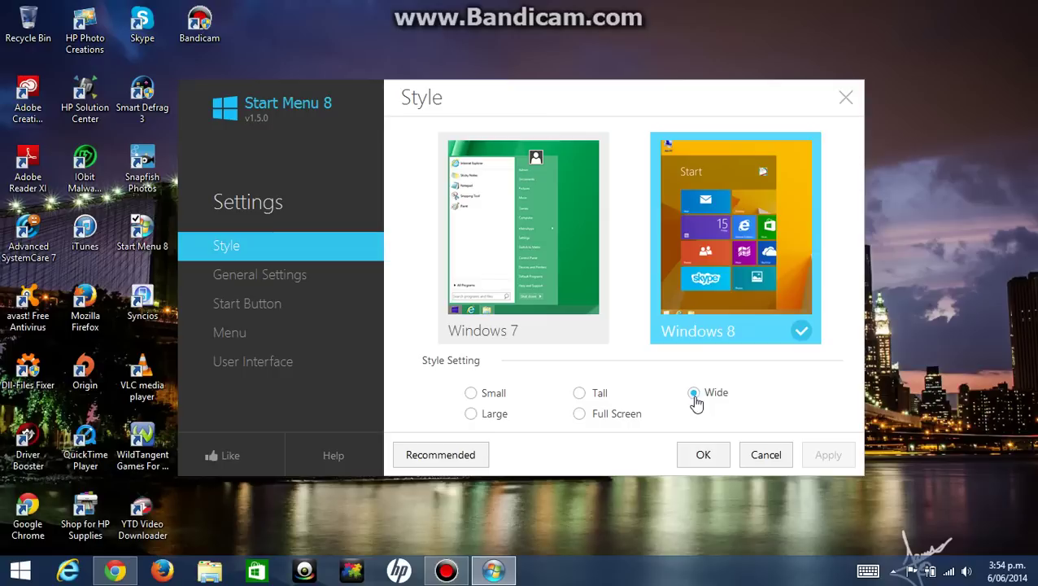
click(579, 415)
click(579, 394)
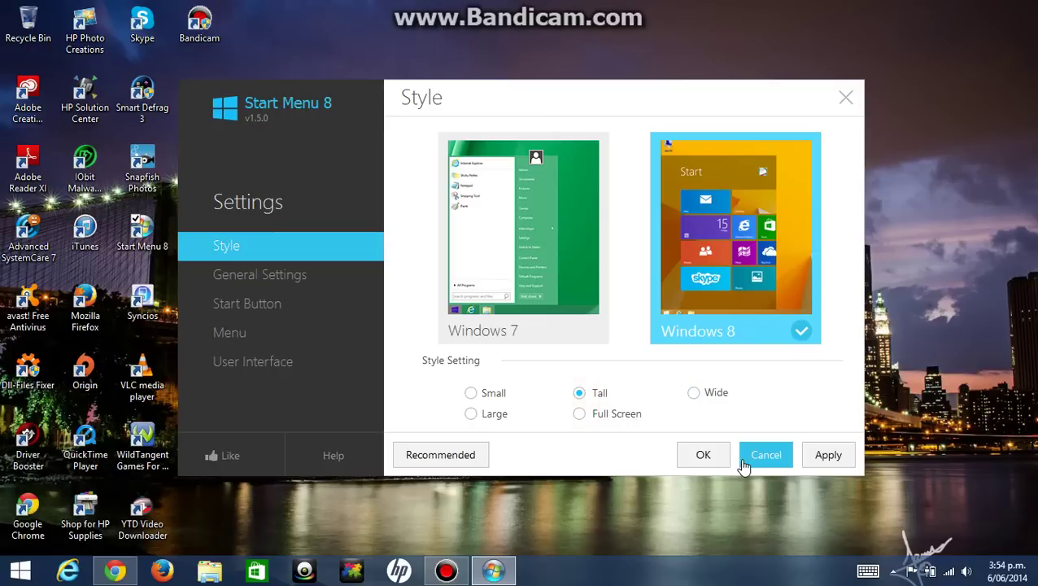
click(819, 455)
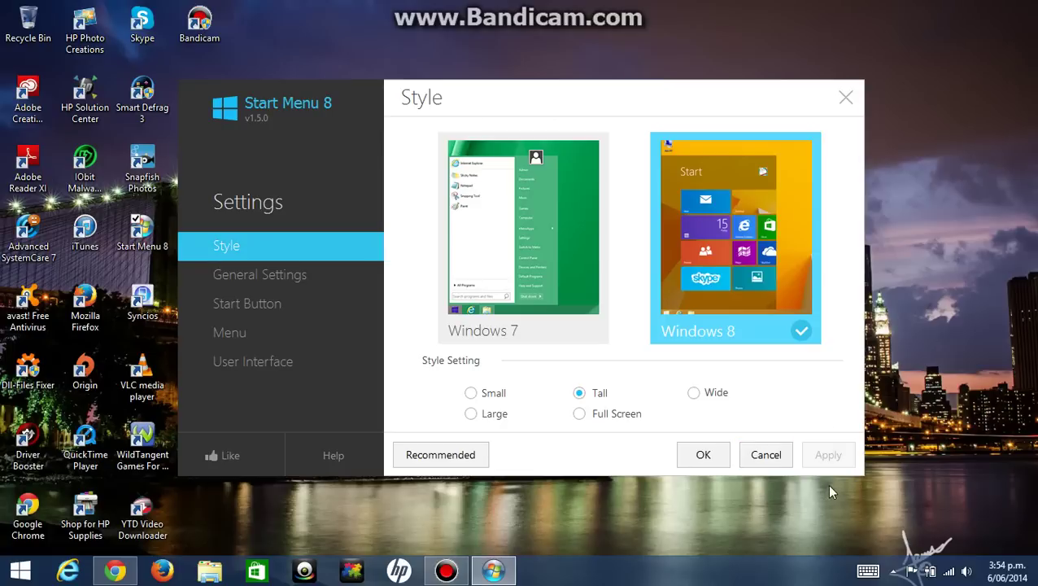
click(9, 570)
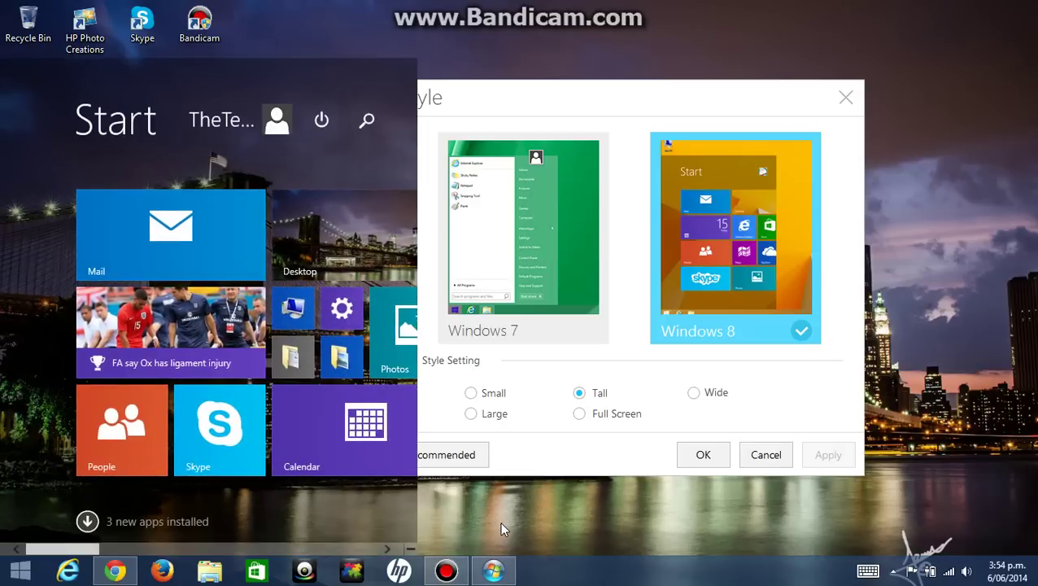
click(499, 521)
click(471, 393)
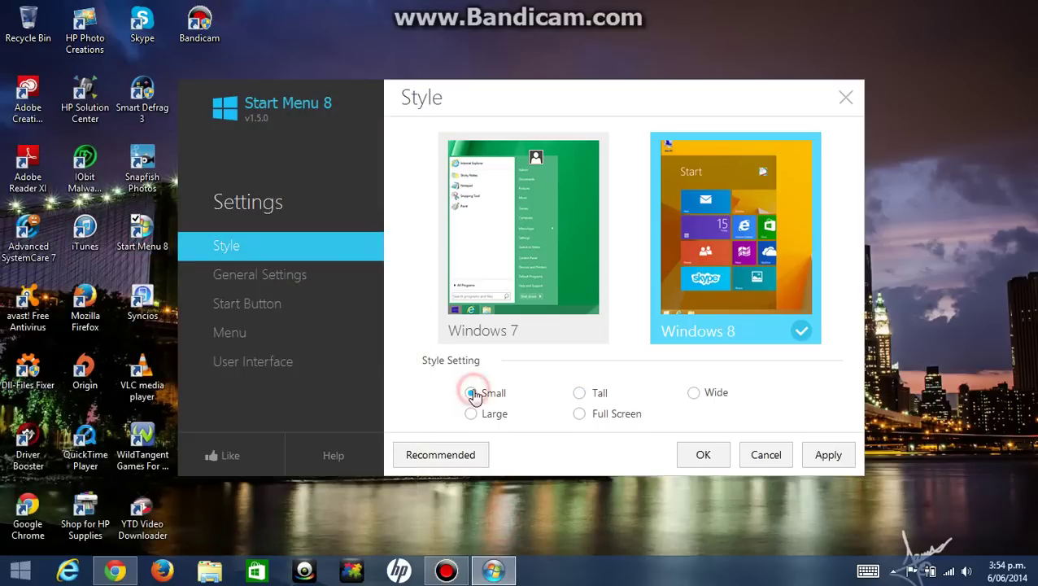
click(825, 455)
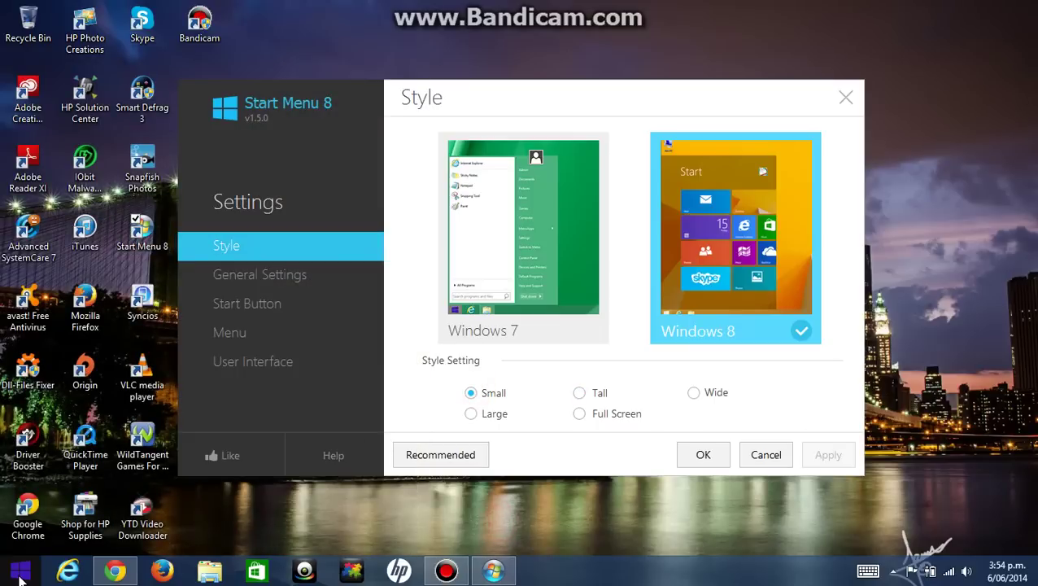
click(19, 571)
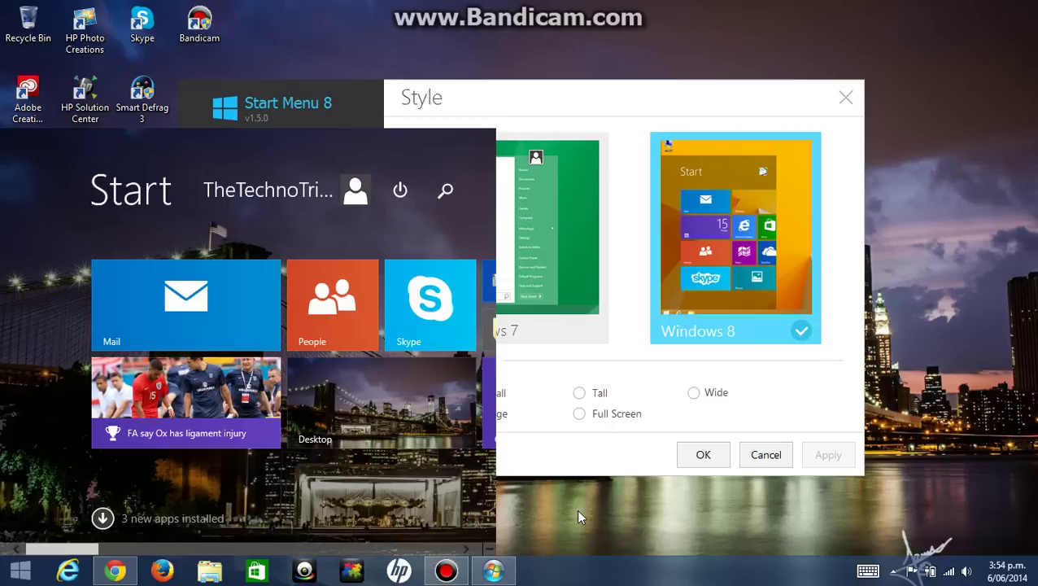
click(577, 513)
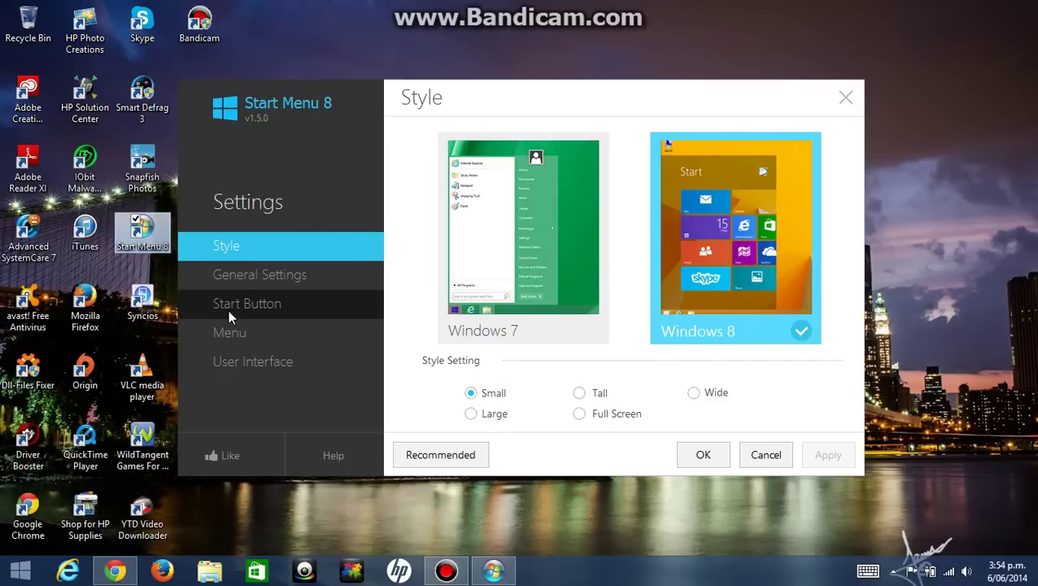
Apply and test the Classic start-button skin, then select Win8start instead.
click(252, 303)
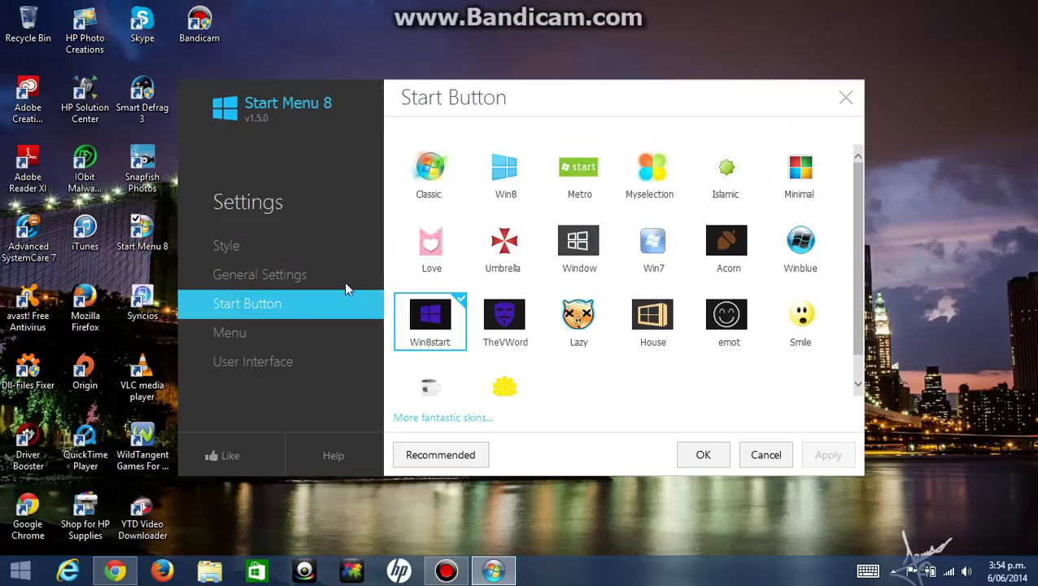
click(440, 179)
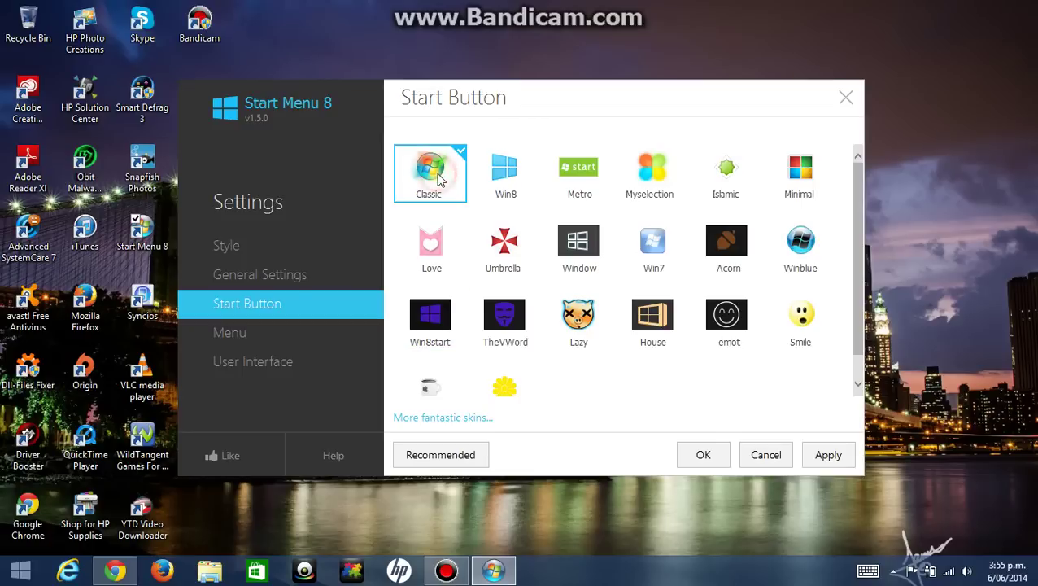
click(805, 465)
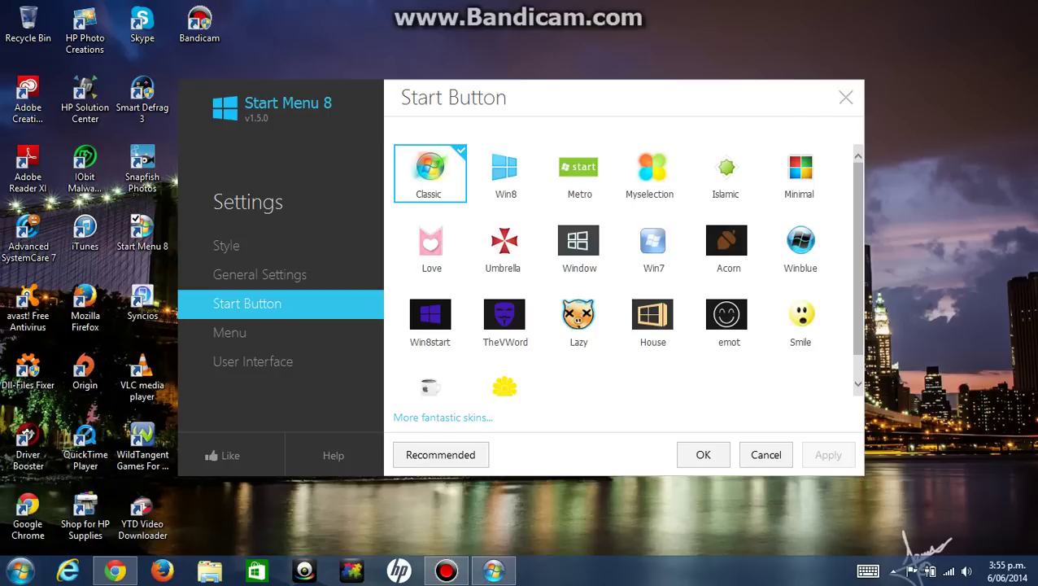
click(21, 571)
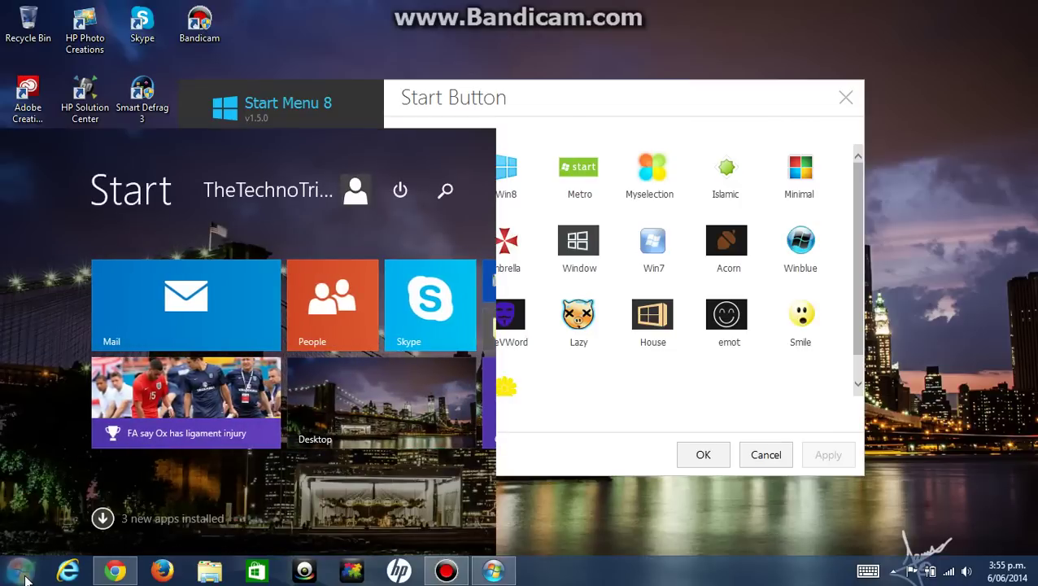
click(21, 571)
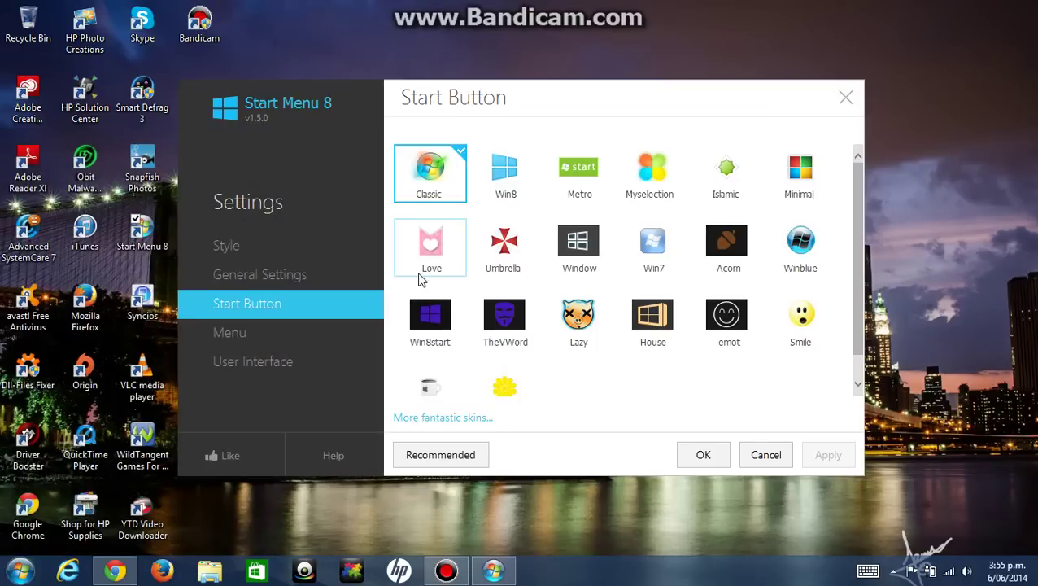
click(435, 322)
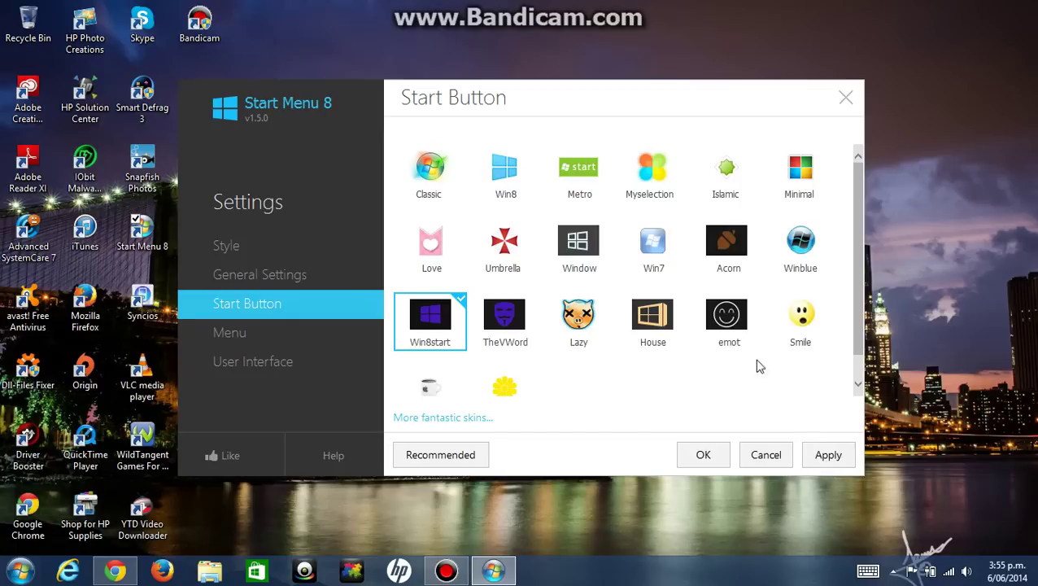
Apply the Win8start skin to the taskbar's start button.
click(820, 457)
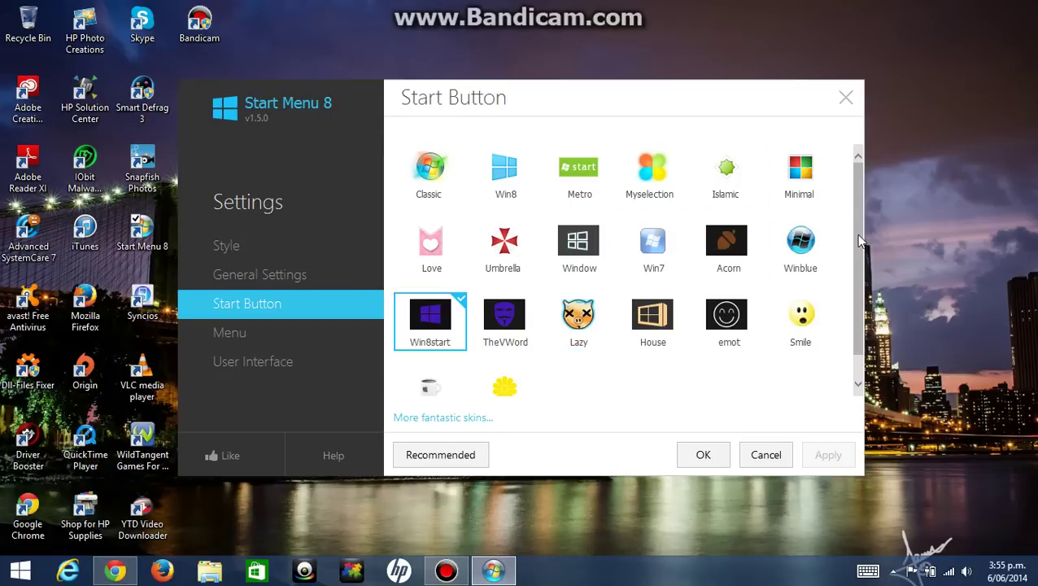
scroll(846, 326, down, 1)
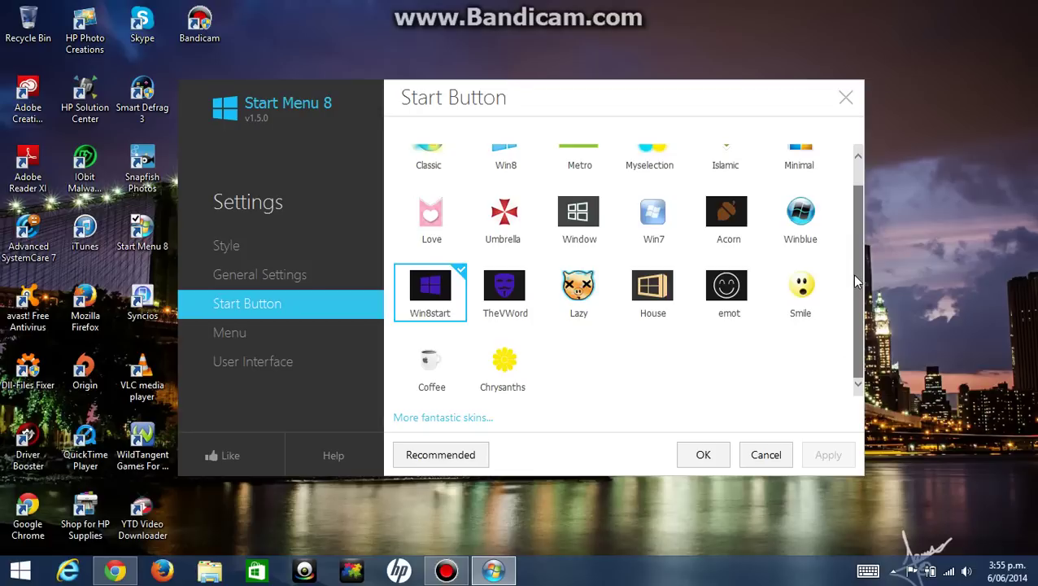
scroll(854, 268, up, 1)
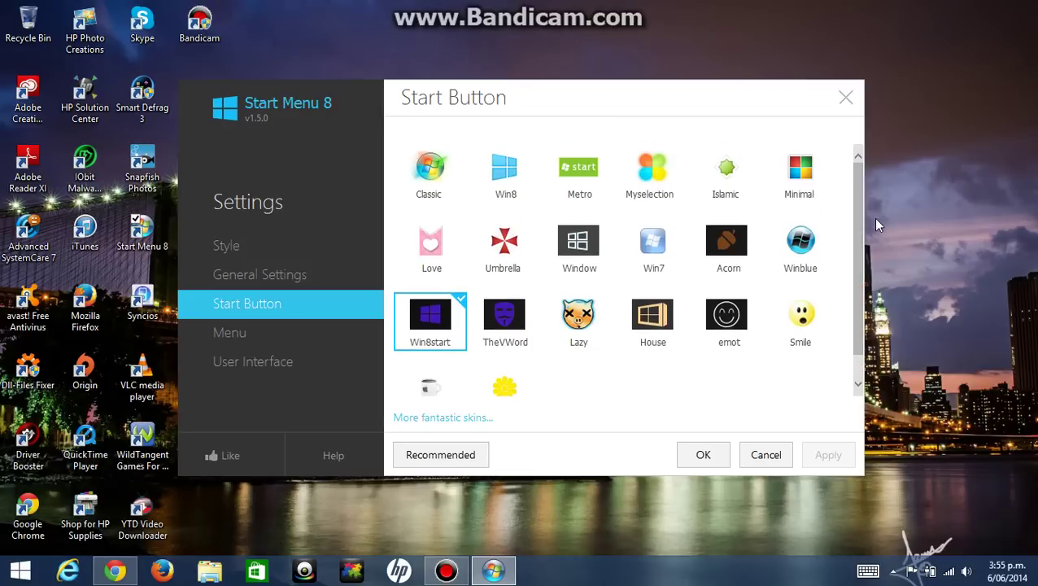
Compare the Window, Classic and Win8start skins, leaving Classic selected.
click(576, 237)
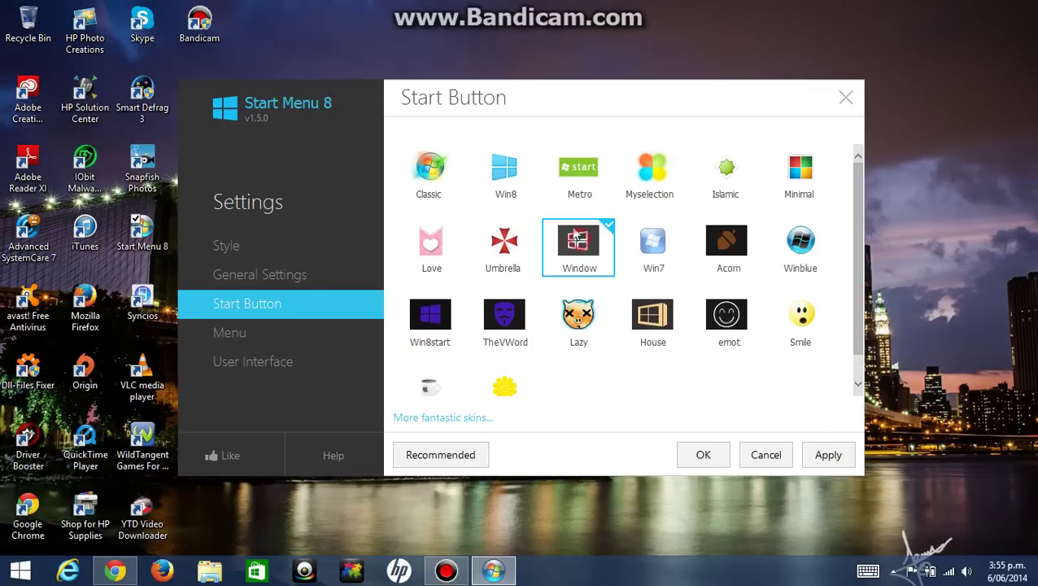
click(436, 192)
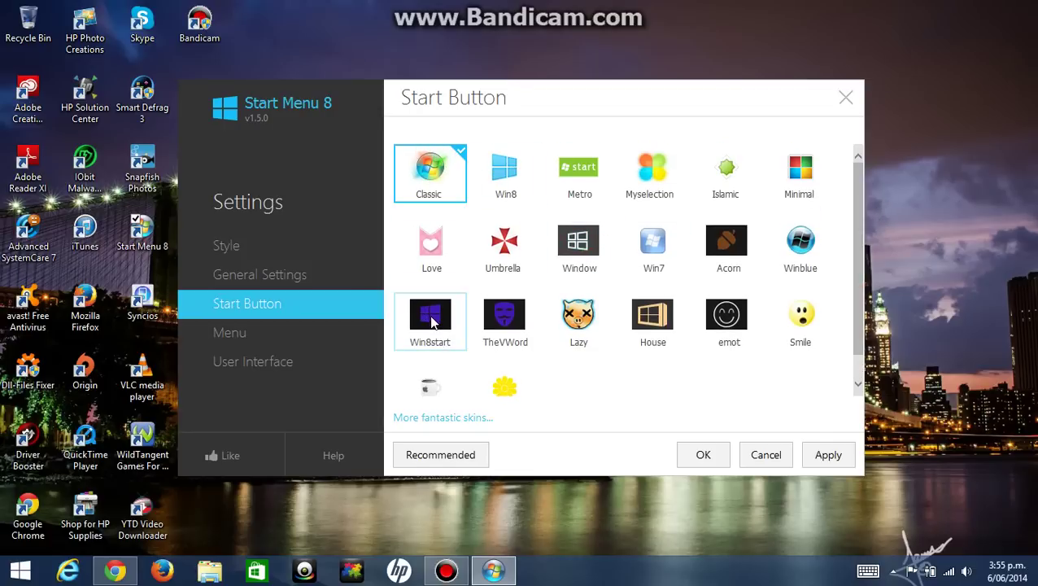
click(431, 322)
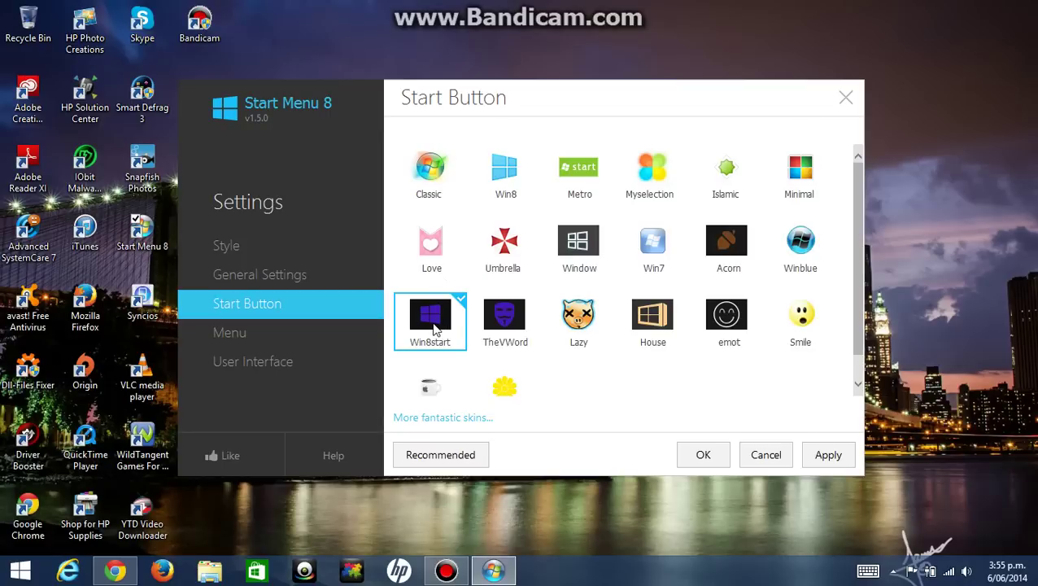
click(443, 178)
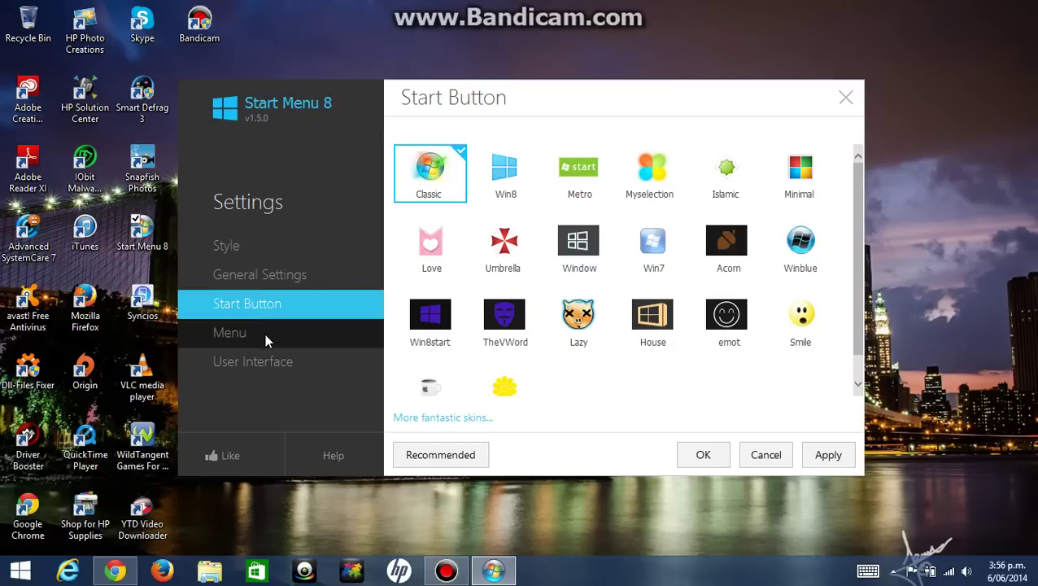
Browse the User Interface, General Settings and Menu pages, ending on Style with Windows 8 Small.
click(262, 361)
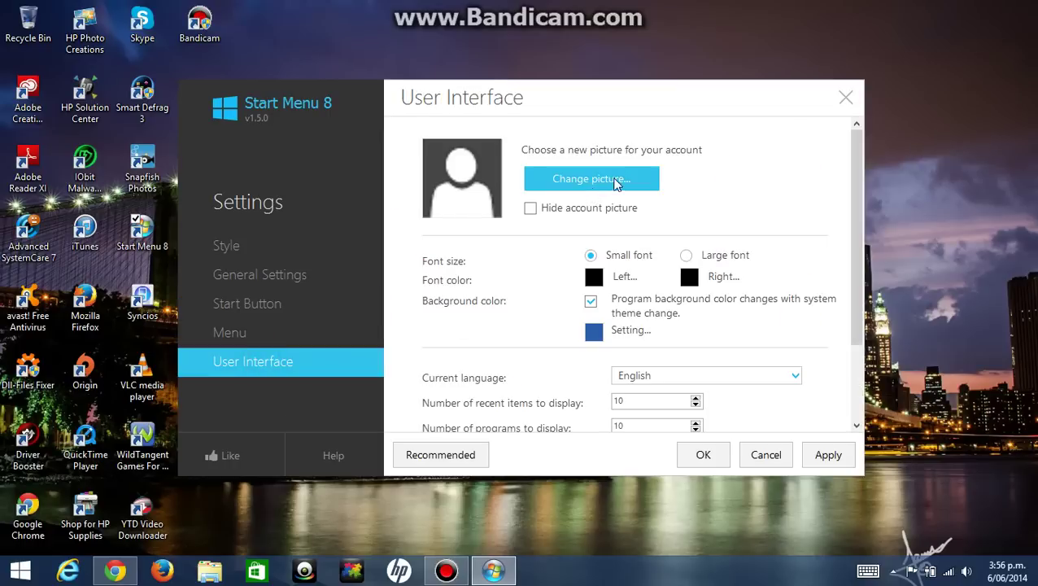
click(288, 248)
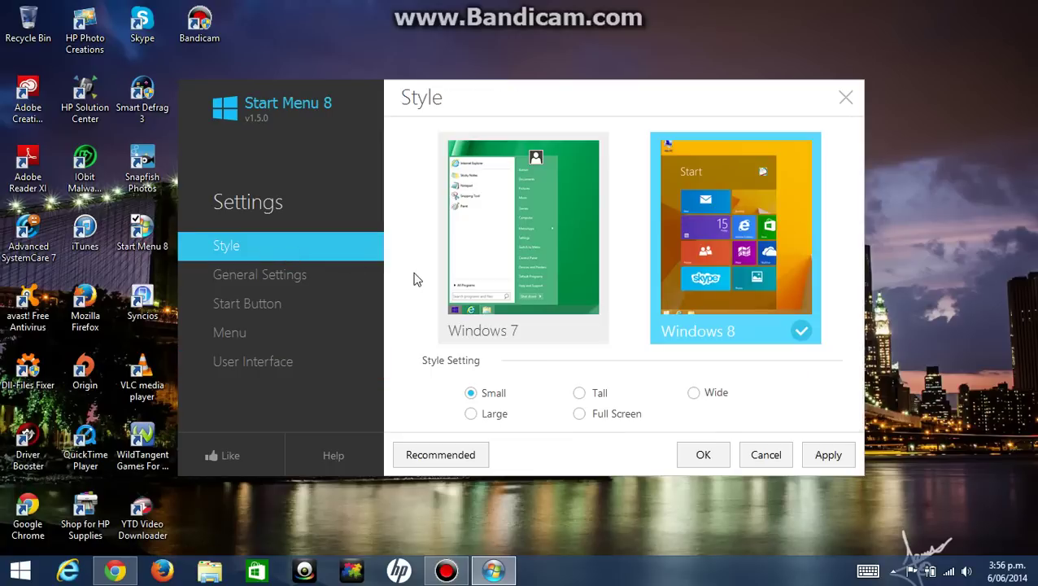
click(345, 273)
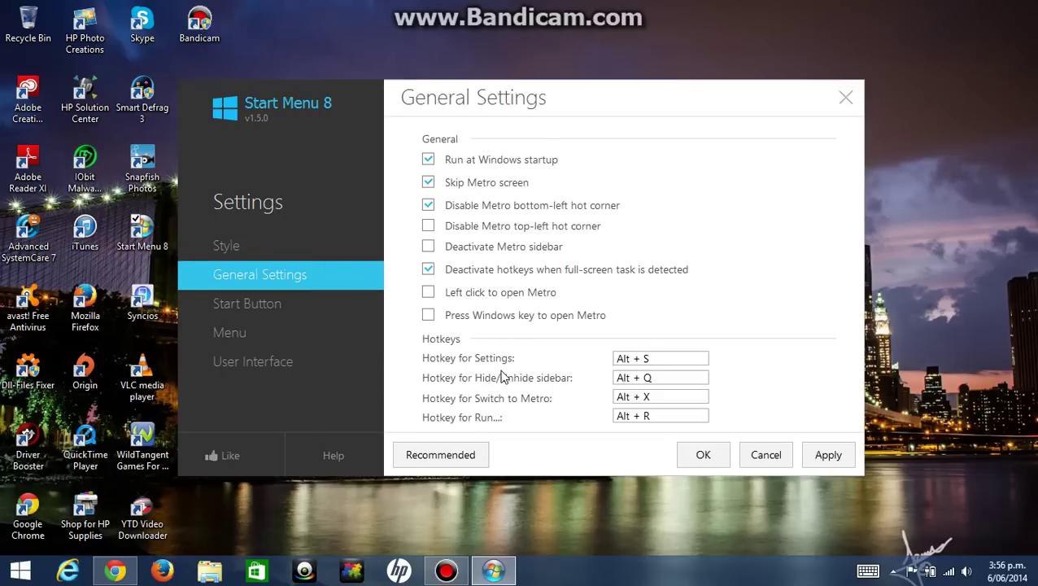
click(280, 330)
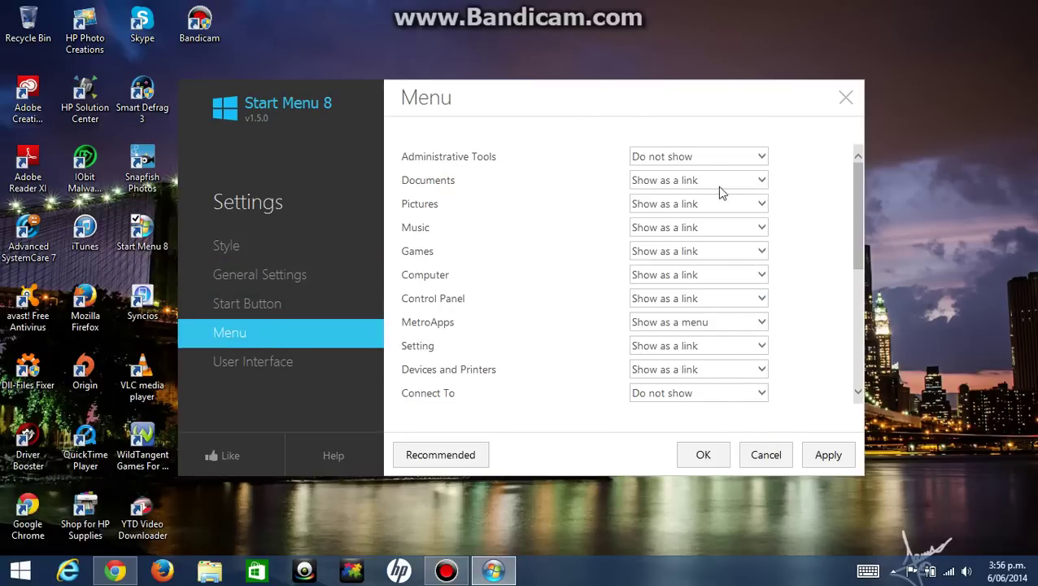
click(216, 246)
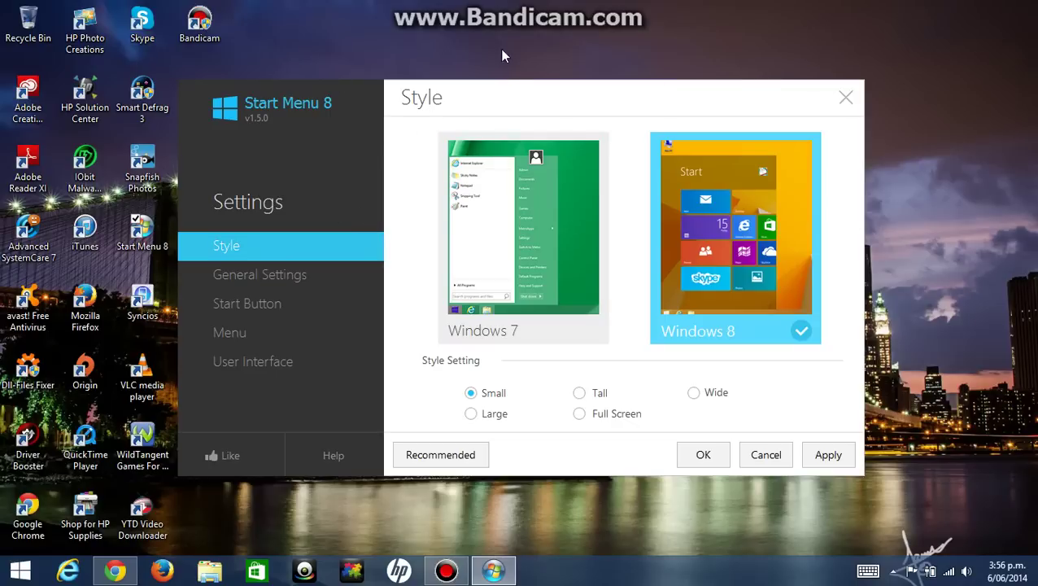
Nudge and close the Start Menu 8 Settings window, then bring up the Bandicam recorder.
drag(501, 102, 546, 103)
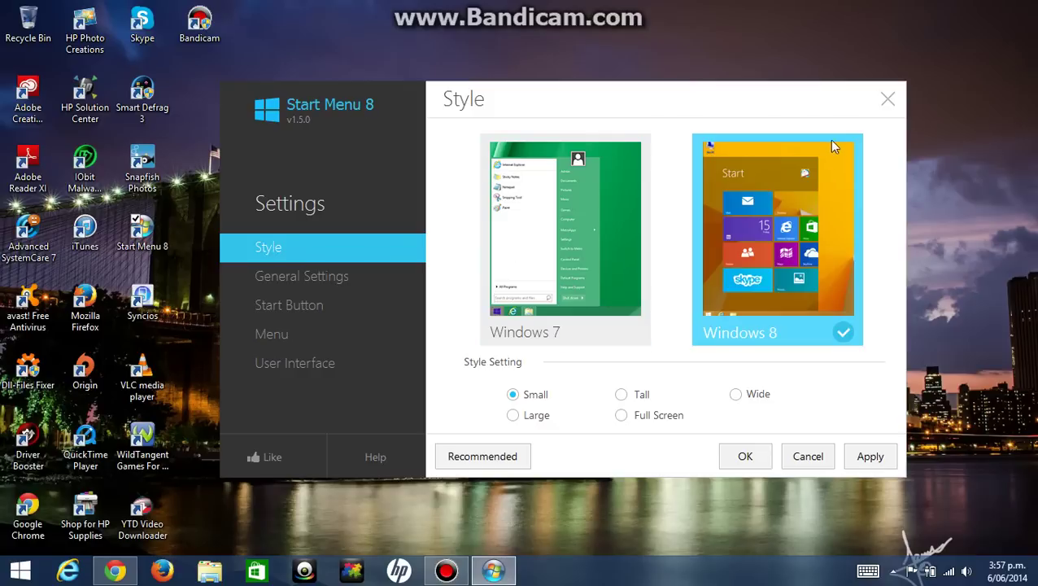
click(888, 98)
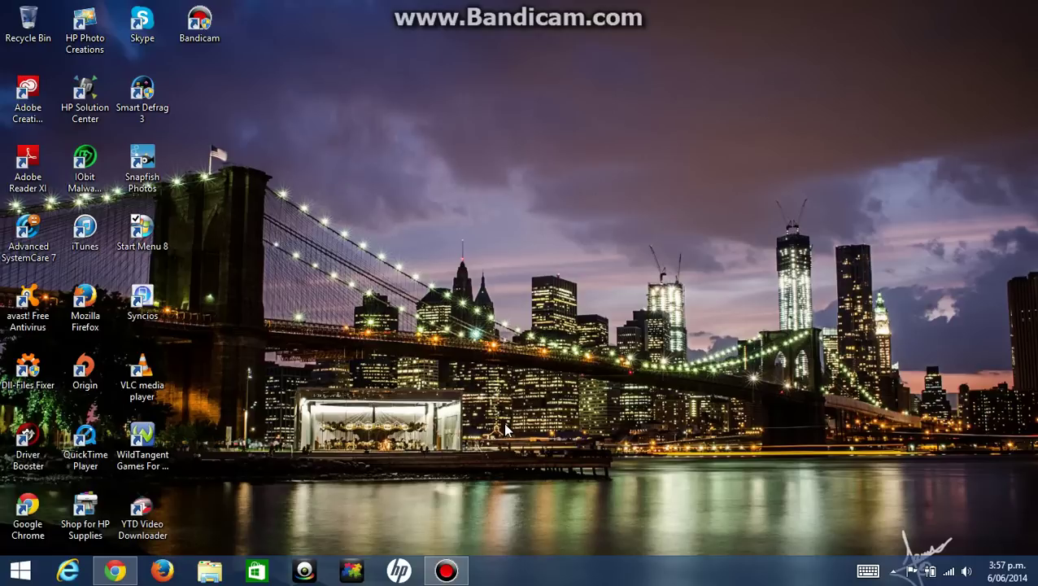
mouse_move(447, 578)
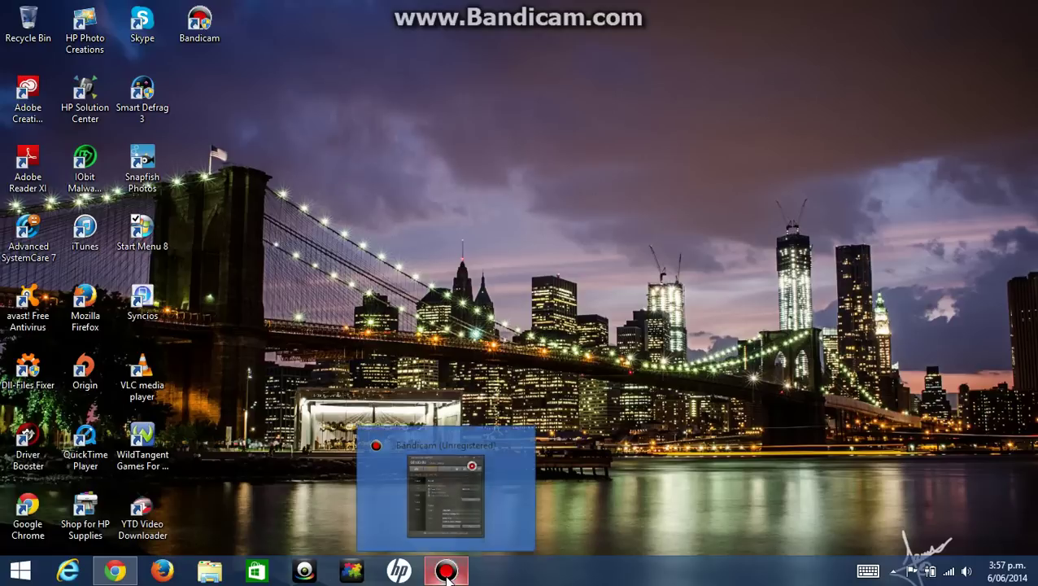
click(389, 447)
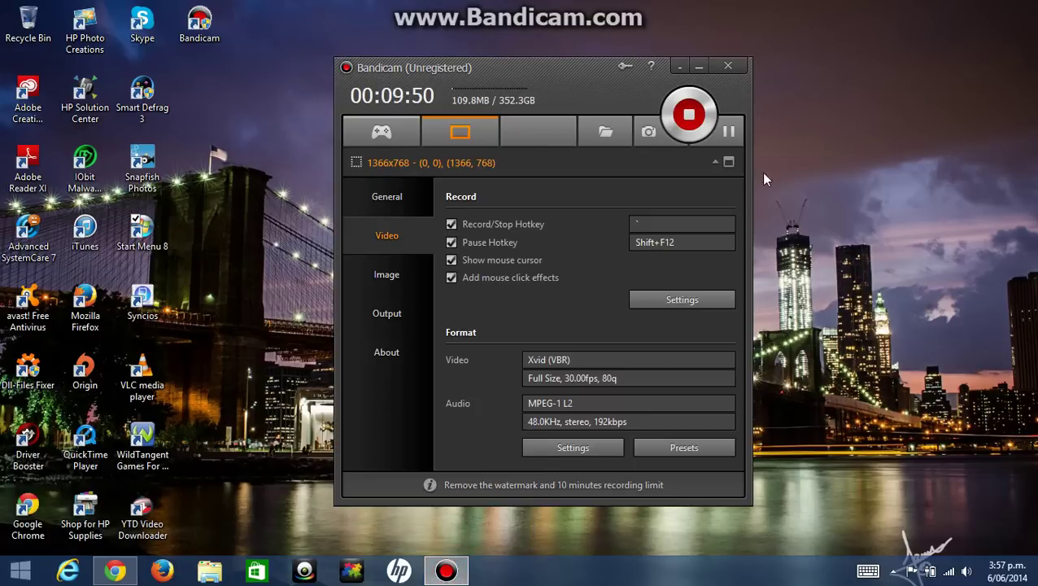